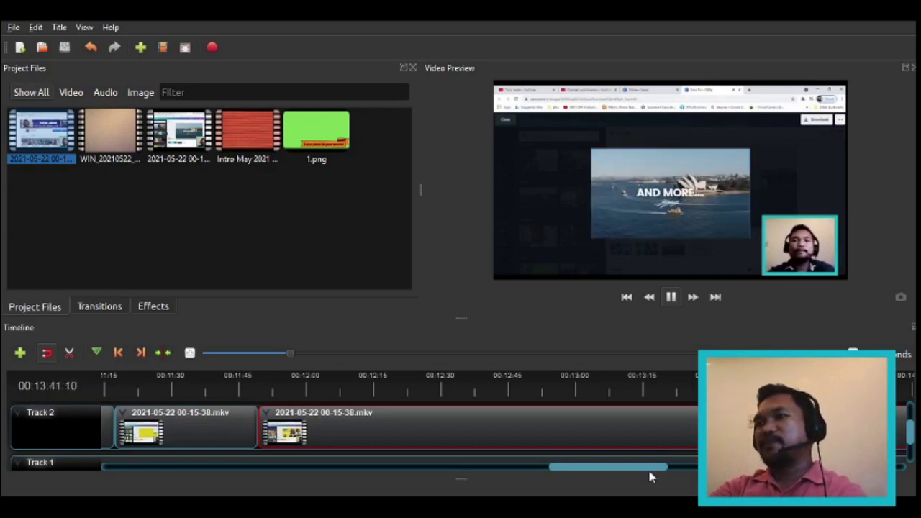
- Split the Track 2 clip at 00:13:43:09, shift the part after the cut later to leave a gap, and preview the cut
{"action": "left_click", "coordinate": [669, 297]}
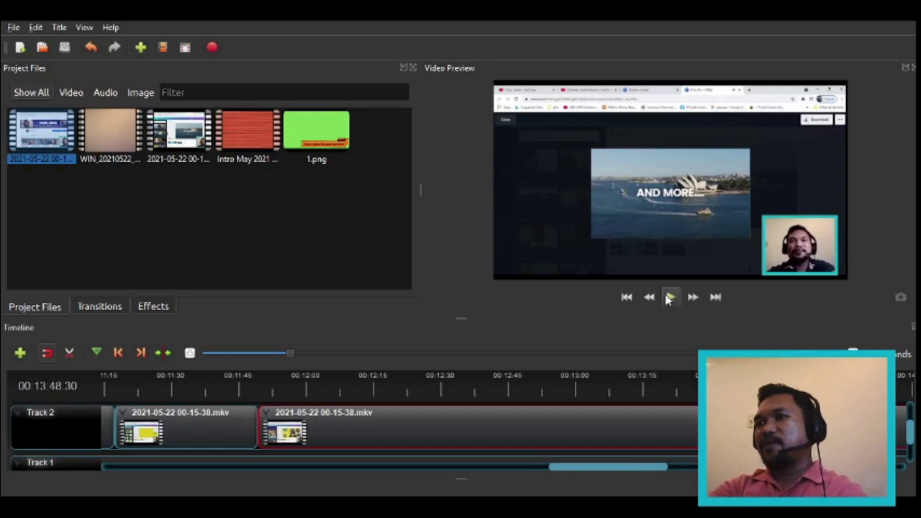
{"action": "left_click", "coordinate": [671, 297]}
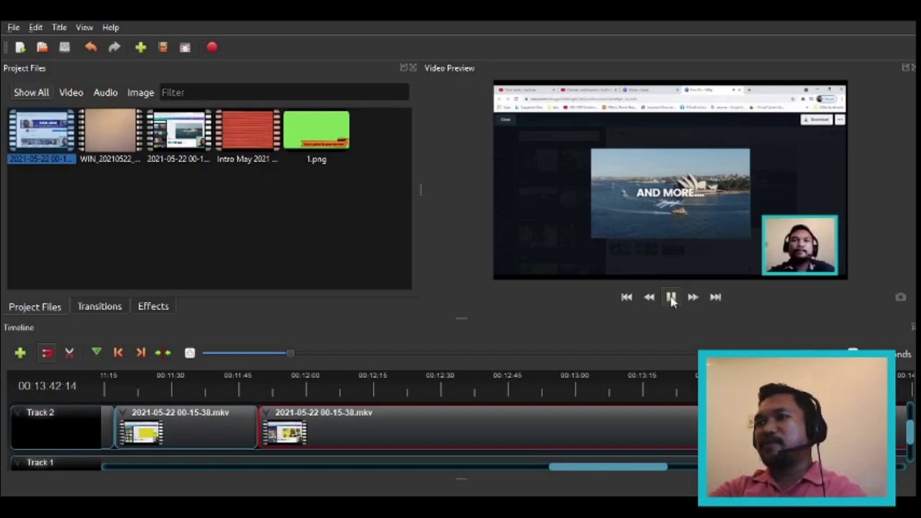
{"action": "left_click", "coordinate": [670, 297]}
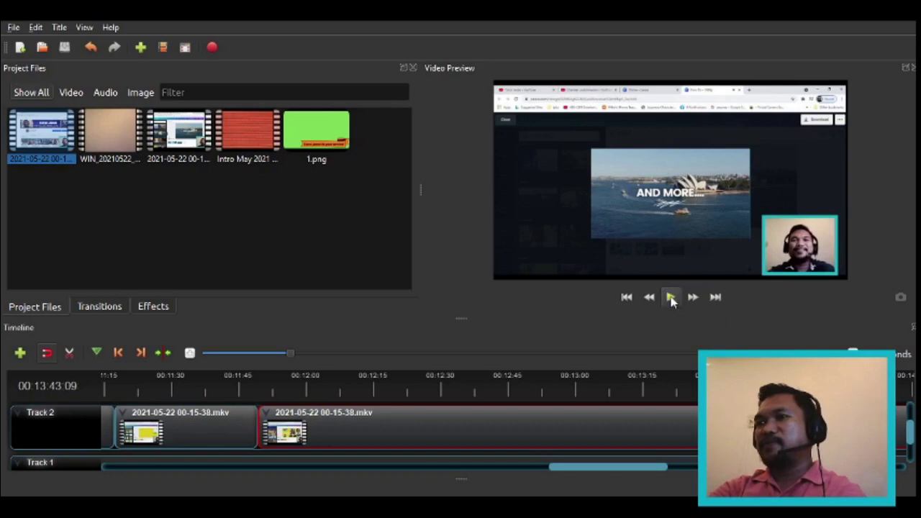
{"action": "left_click", "coordinate": [69, 351]}
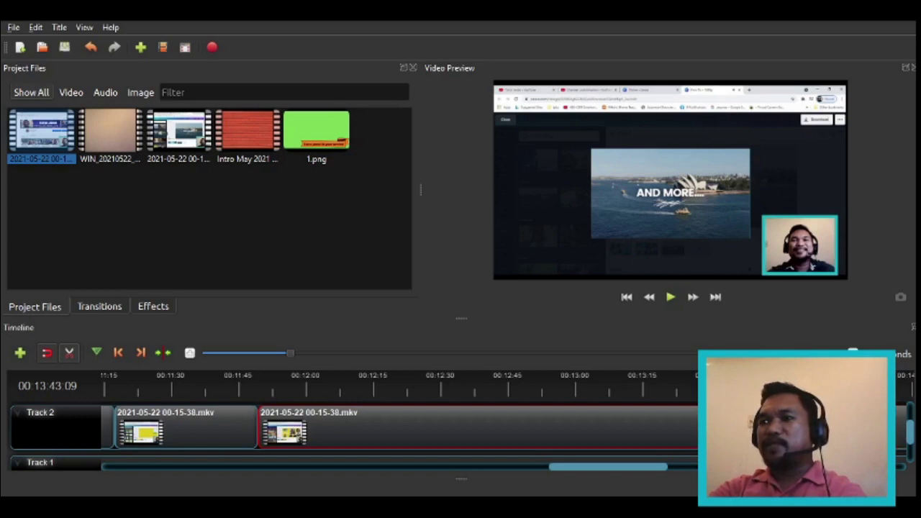
{"action": "left_click", "coordinate": [66, 352]}
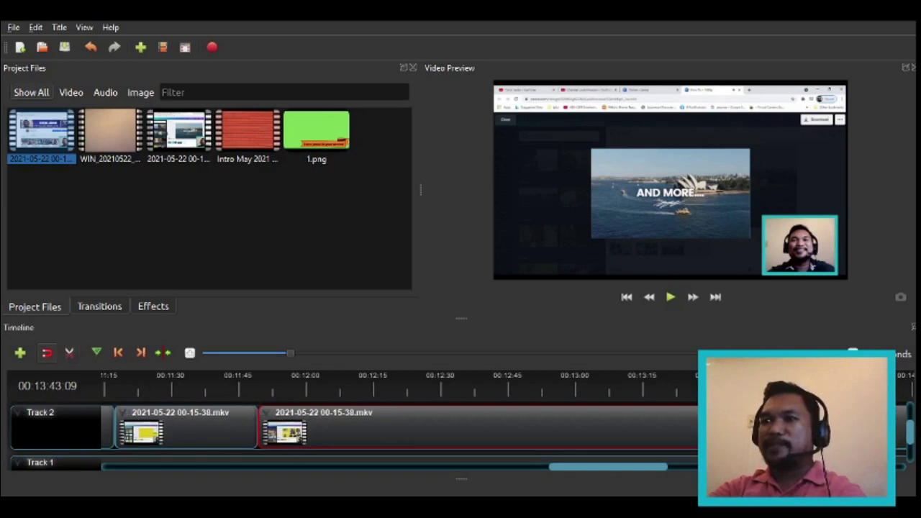
{"action": "left_click", "coordinate": [728, 380]}
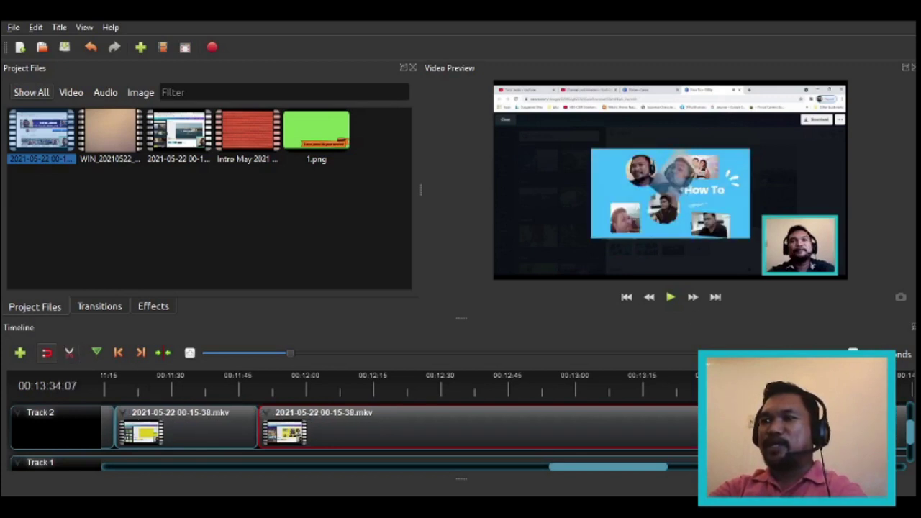
{"action": "left_click", "coordinate": [791, 428]}
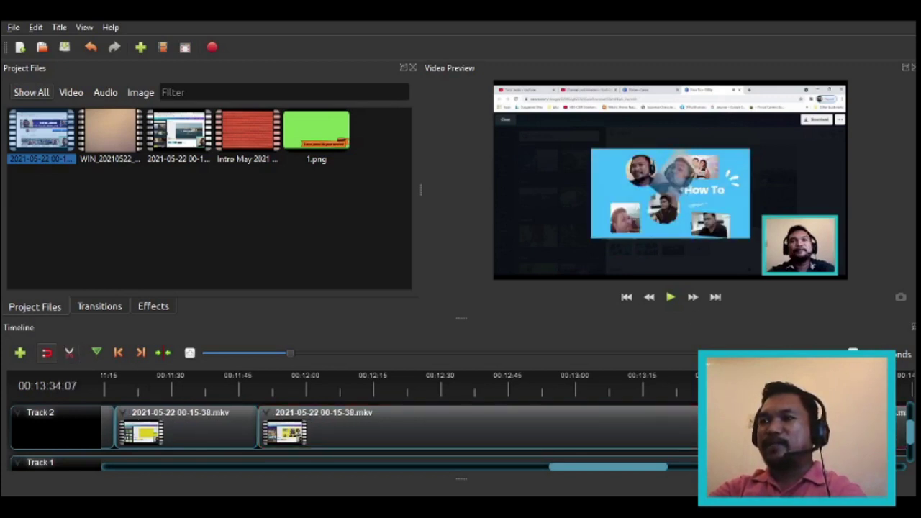
{"action": "left_click", "coordinate": [670, 297]}
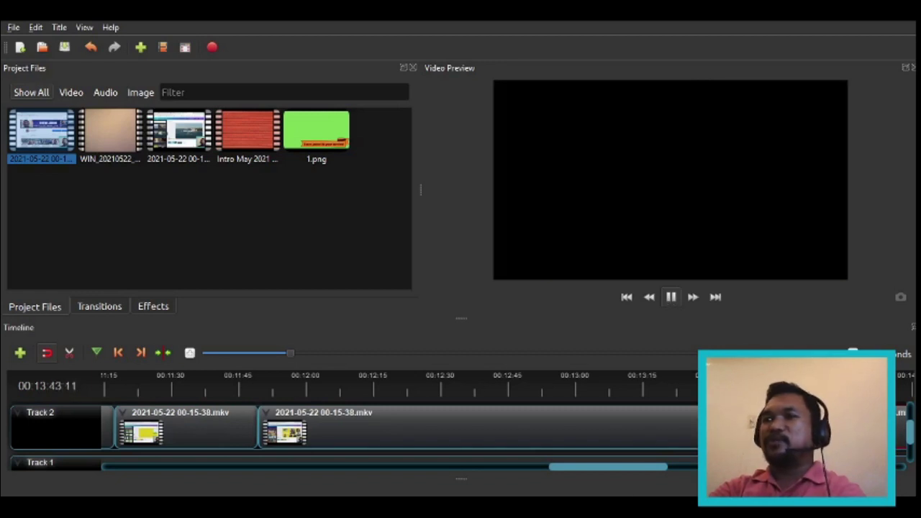
- Play the clip after the gap to find its new starting point and trim its start to 00:14:08:01
{"action": "left_click_drag", "start_coordinate": [635, 474], "coordinate": [697, 474]}
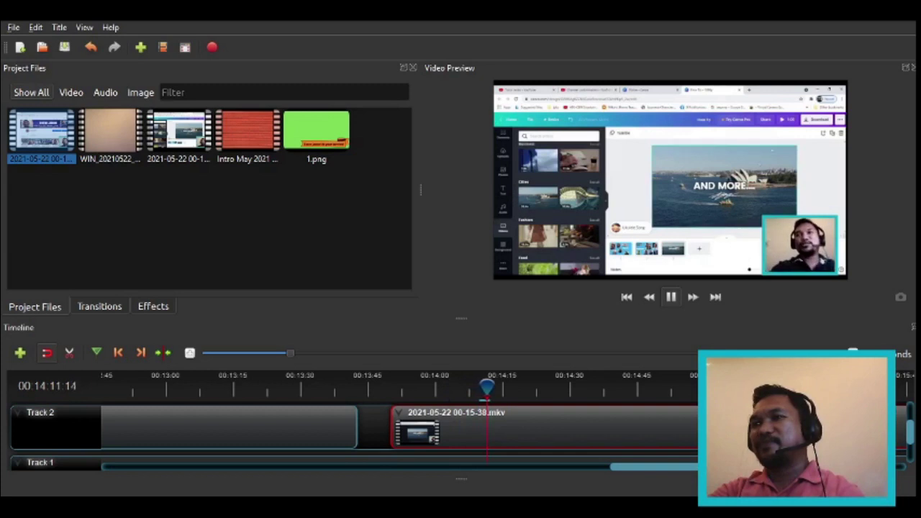
{"action": "left_click", "coordinate": [455, 391]}
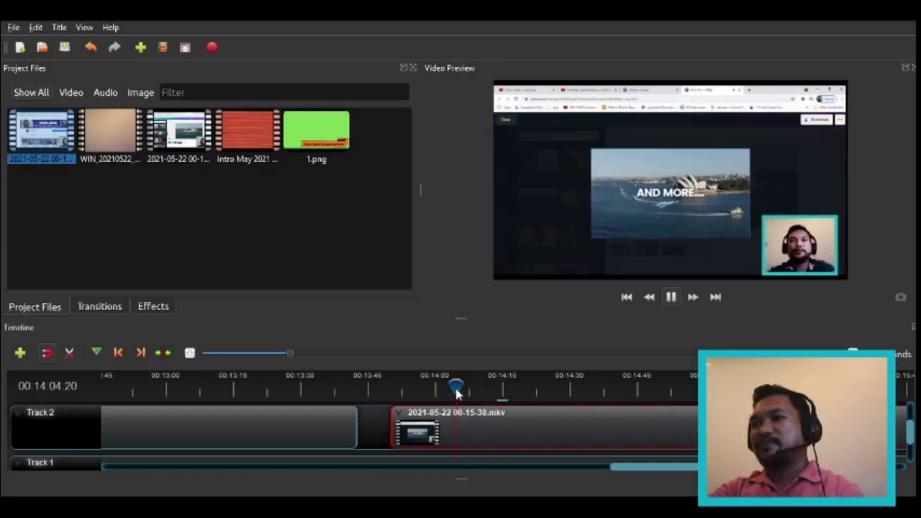
{"action": "left_click", "coordinate": [670, 297]}
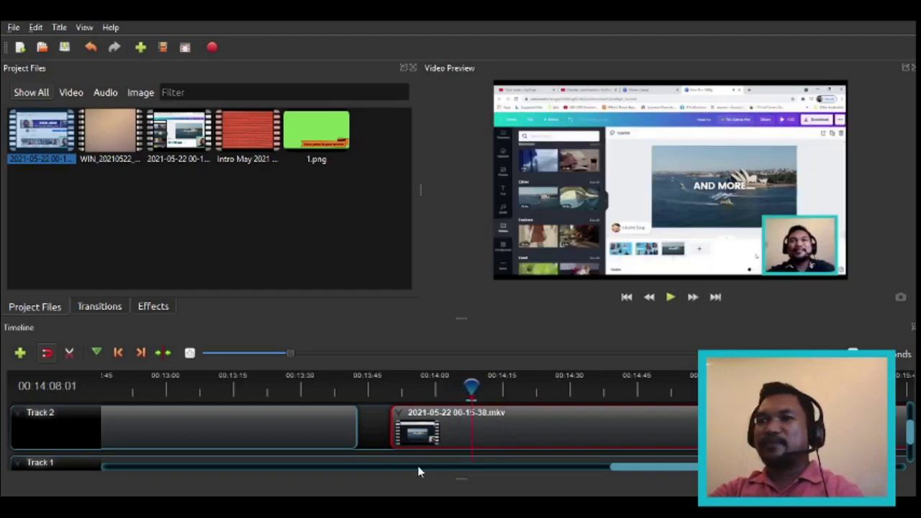
{"action": "left_click_drag", "start_coordinate": [388, 425], "coordinate": [469, 426]}
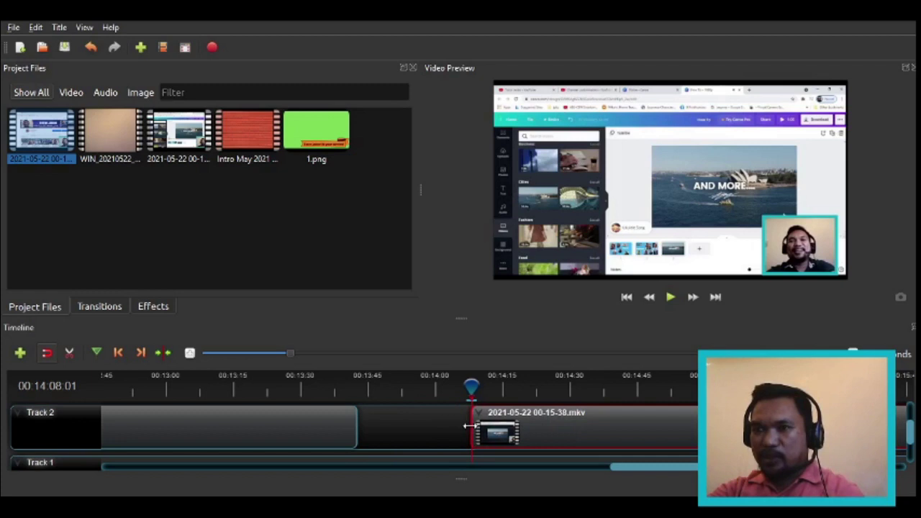
- Check the trimmed start, then move the later Track 2 clip against the preceding one to close the gap and replay the join
{"action": "left_click", "coordinate": [671, 297]}
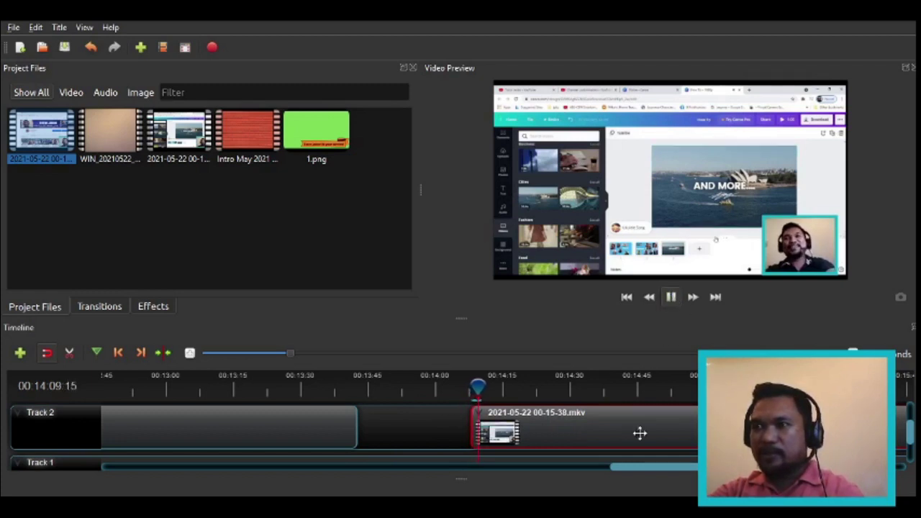
{"action": "left_click", "coordinate": [438, 390]}
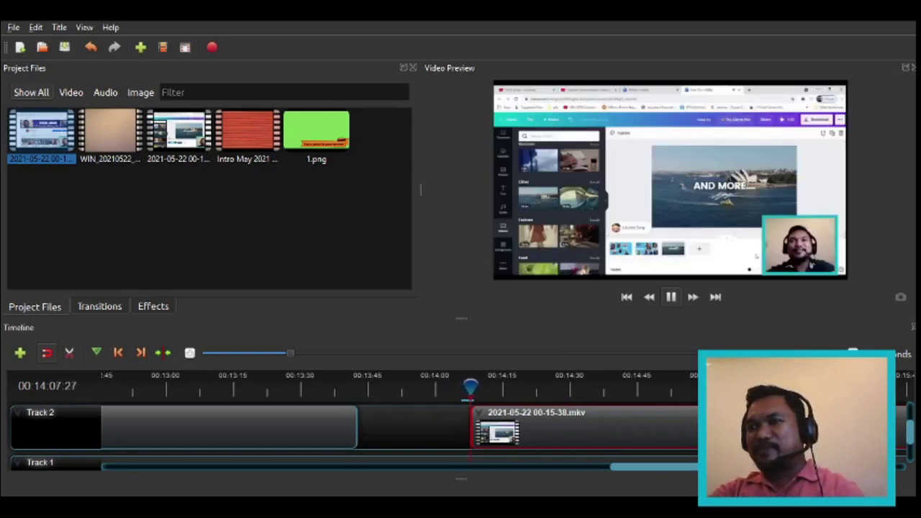
{"action": "left_click", "coordinate": [675, 302]}
{"action": "left_click_drag", "start_coordinate": [635, 436], "coordinate": [526, 429]}
{"action": "left_click", "coordinate": [338, 375]}
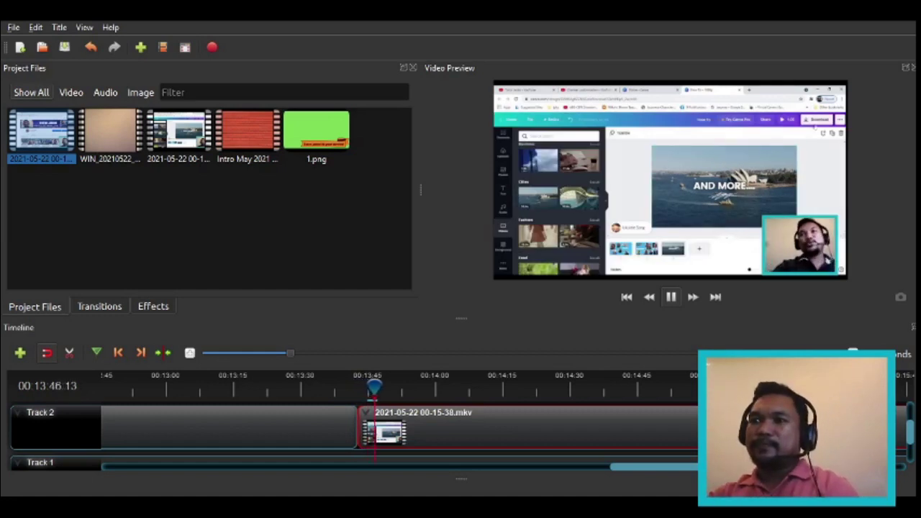
- Play through the rest of the joined Track 2 clip to look for the next passage to cut
{"action": "scroll", "coordinate": [460, 425], "scroll_direction": "right", "scroll_amount": 3}
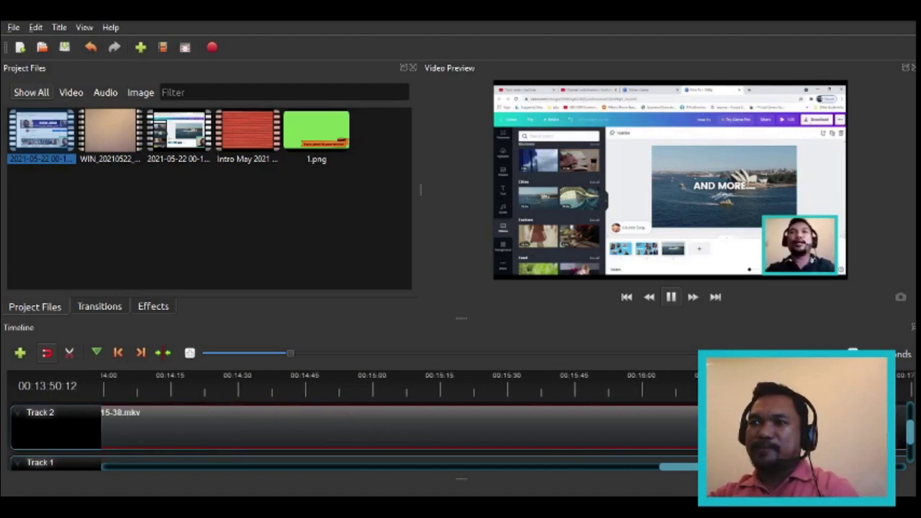
{"action": "scroll", "coordinate": [595, 483], "scroll_direction": "left", "scroll_amount": 5}
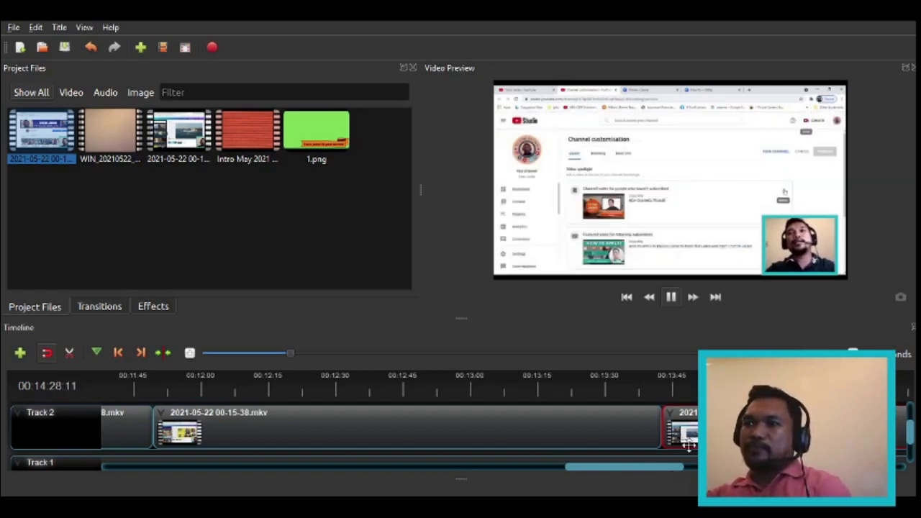
{"action": "left_click_drag", "start_coordinate": [678, 469], "coordinate": [713, 469]}
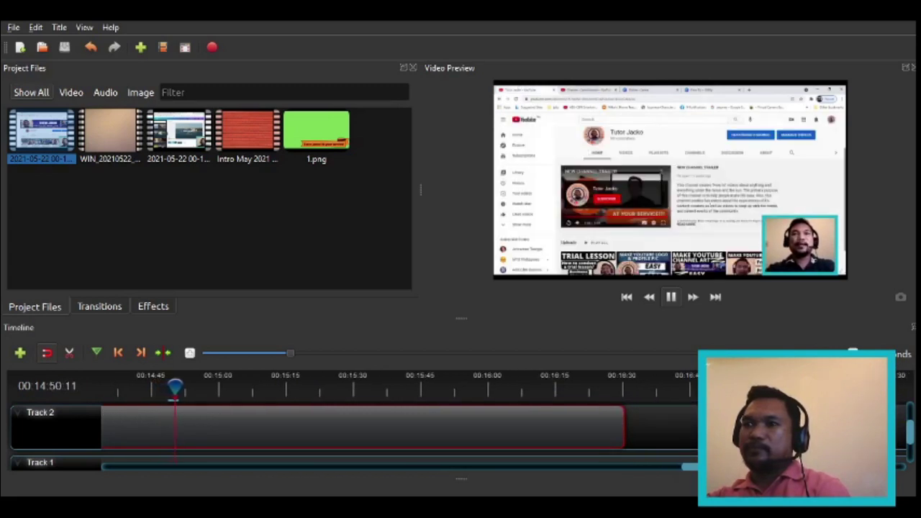
{"action": "left_click", "coordinate": [672, 299]}
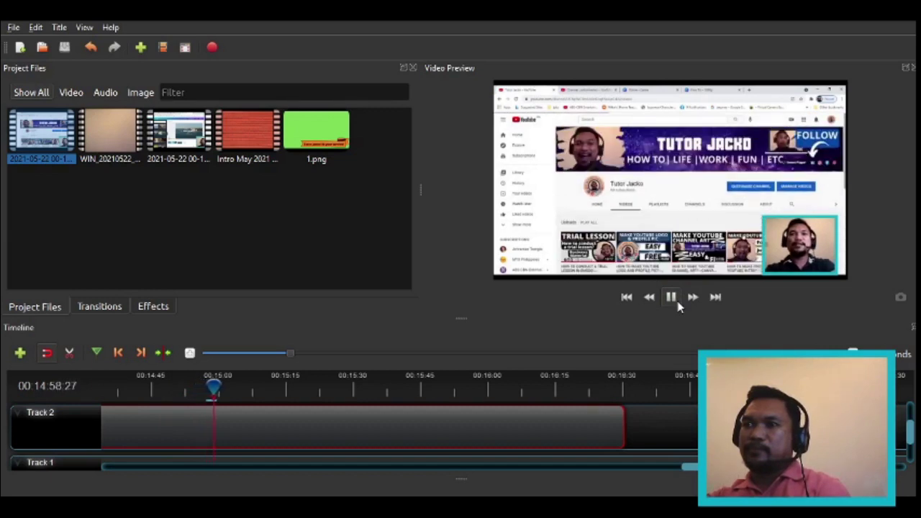
{"action": "left_click_drag", "start_coordinate": [689, 467], "coordinate": [633, 469]}
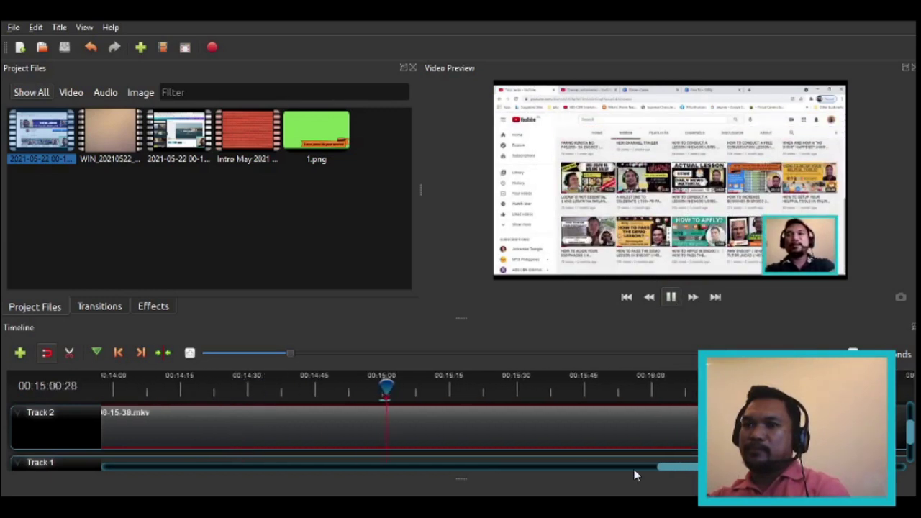
- Replay the passage before 00:15:00, split the Track 2 clip at 00:14:58:22, and shift the part after the cut later to leave a gap
{"action": "left_click", "coordinate": [358, 388]}
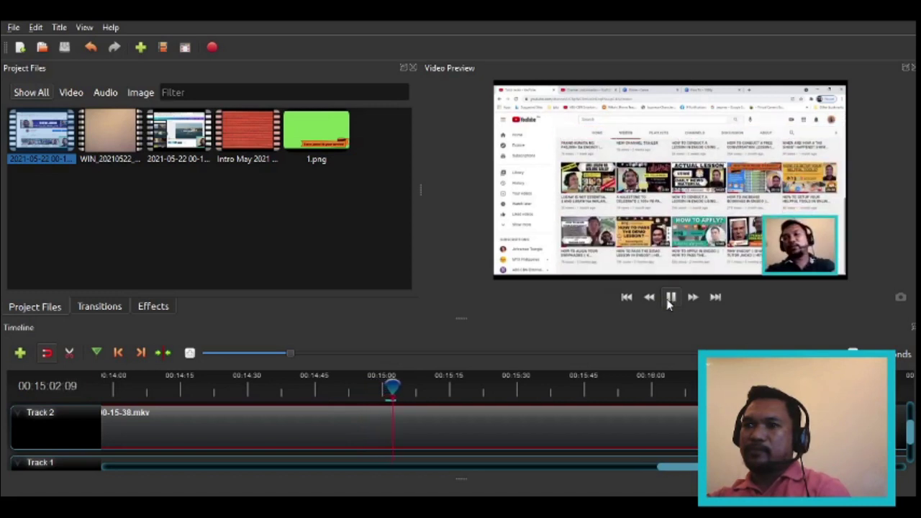
{"action": "left_click", "coordinate": [346, 381]}
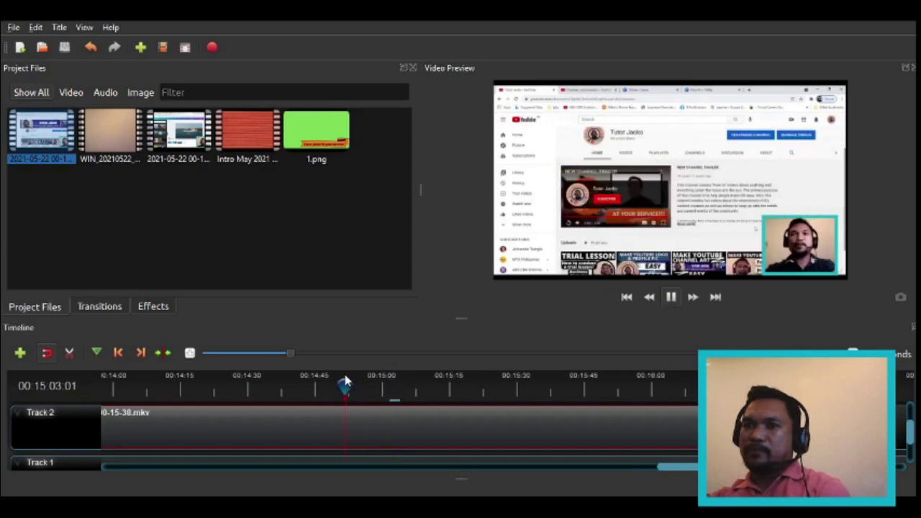
{"action": "left_click", "coordinate": [668, 297]}
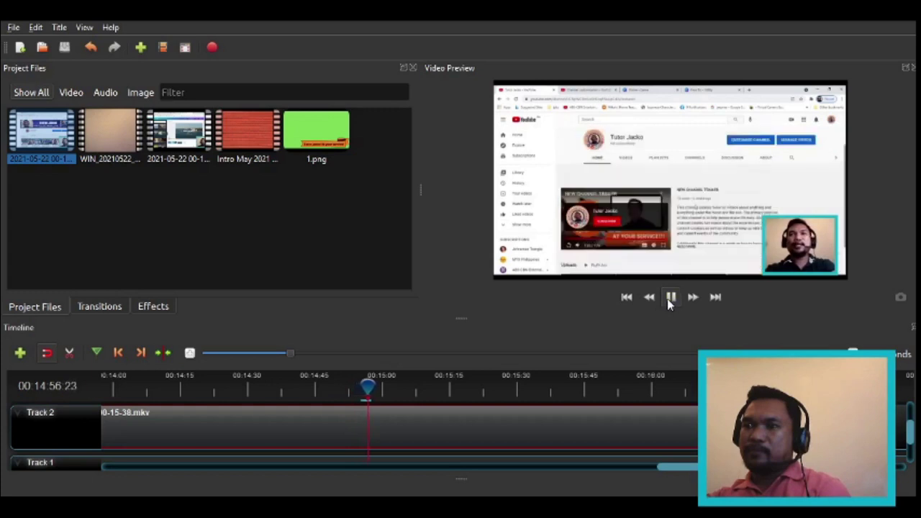
{"action": "left_click", "coordinate": [668, 299]}
{"action": "left_click", "coordinate": [70, 351]}
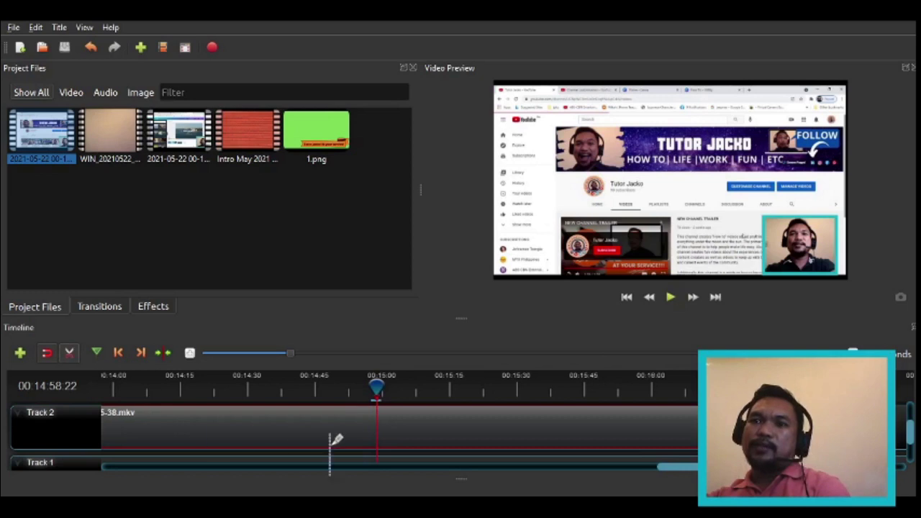
{"action": "left_click", "coordinate": [380, 415]}
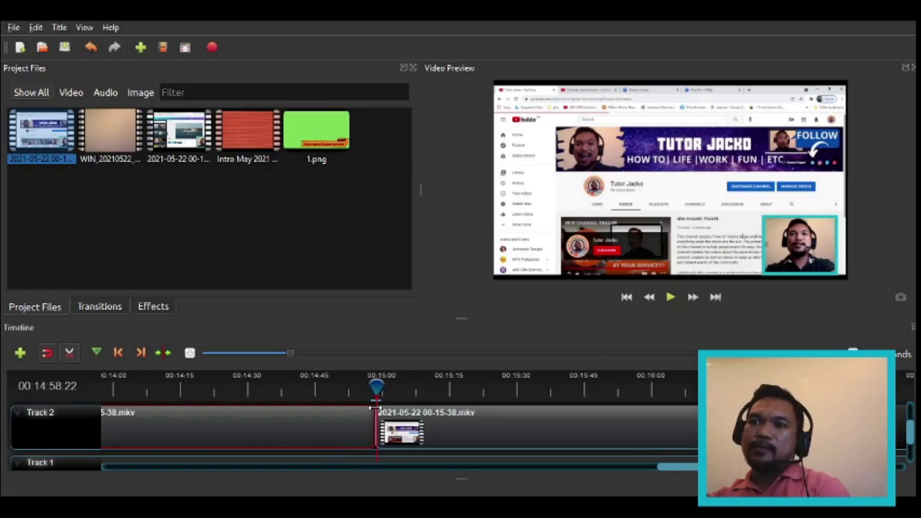
{"action": "left_click", "coordinate": [69, 353]}
{"action": "left_click_drag", "start_coordinate": [466, 431], "coordinate": [504, 415]}
- Play the clip after the new gap to find the end of its unwanted opening and trim its start to 00:15:21:25
{"action": "left_click", "coordinate": [411, 387]}
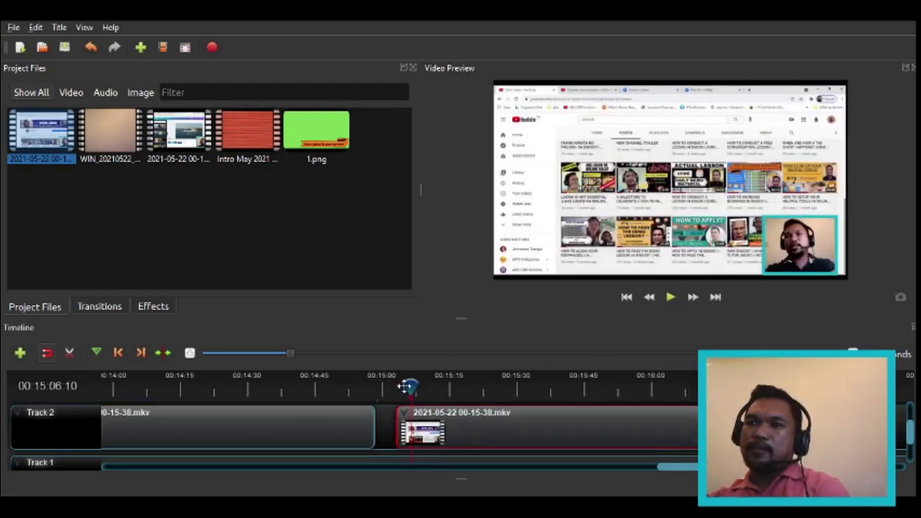
{"action": "left_click", "coordinate": [388, 392]}
{"action": "left_click", "coordinate": [662, 302]}
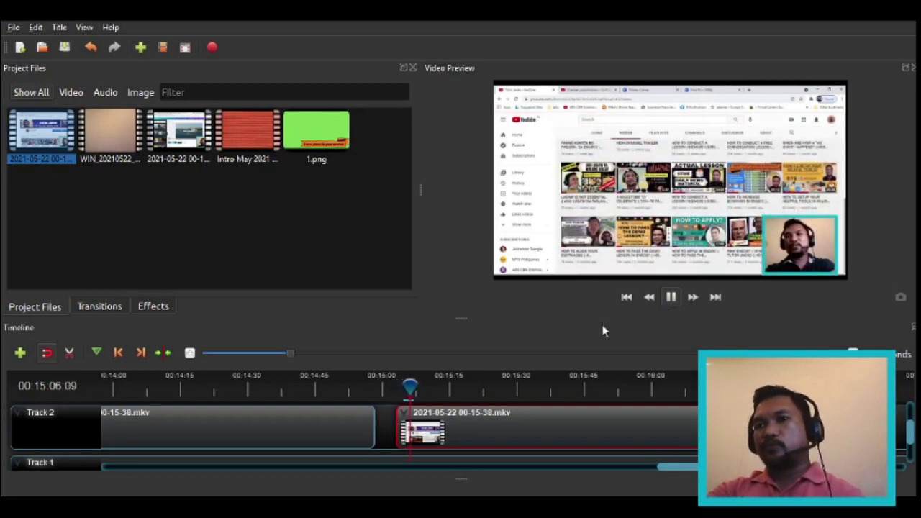
{"action": "left_click", "coordinate": [354, 380]}
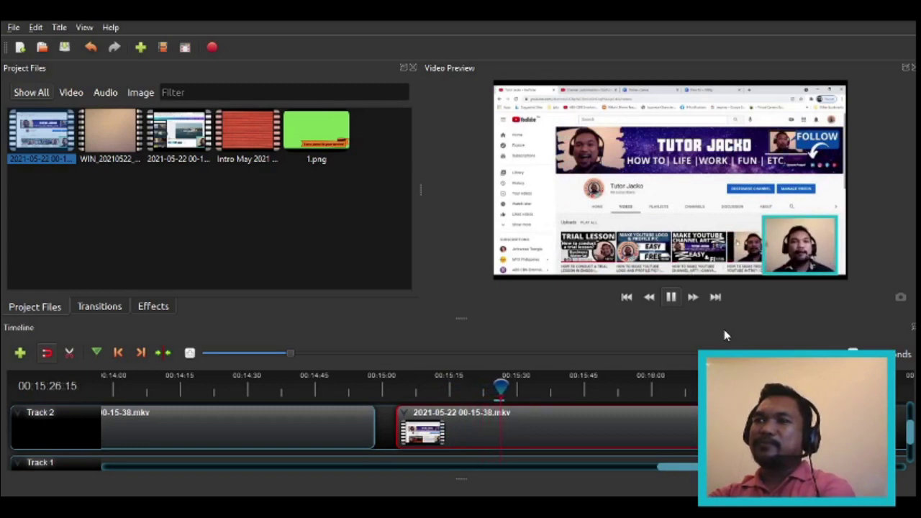
{"action": "left_click", "coordinate": [468, 383]}
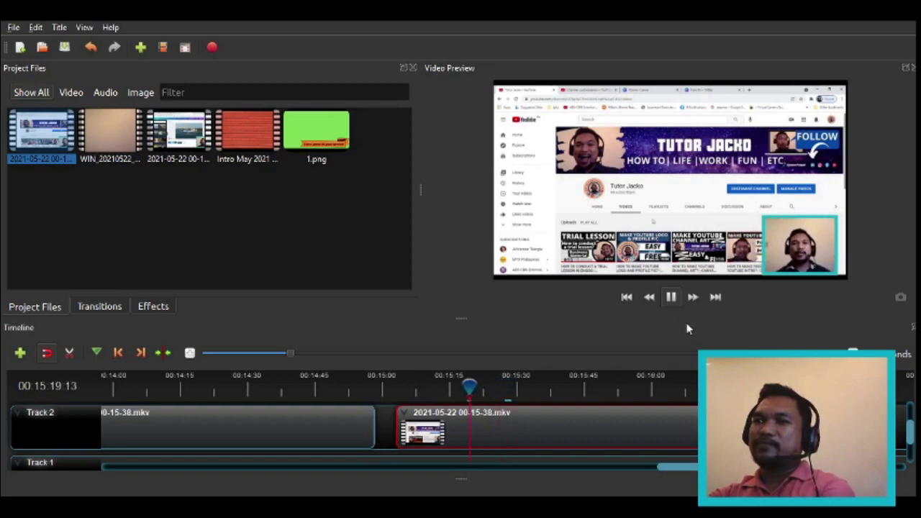
{"action": "left_click", "coordinate": [670, 297]}
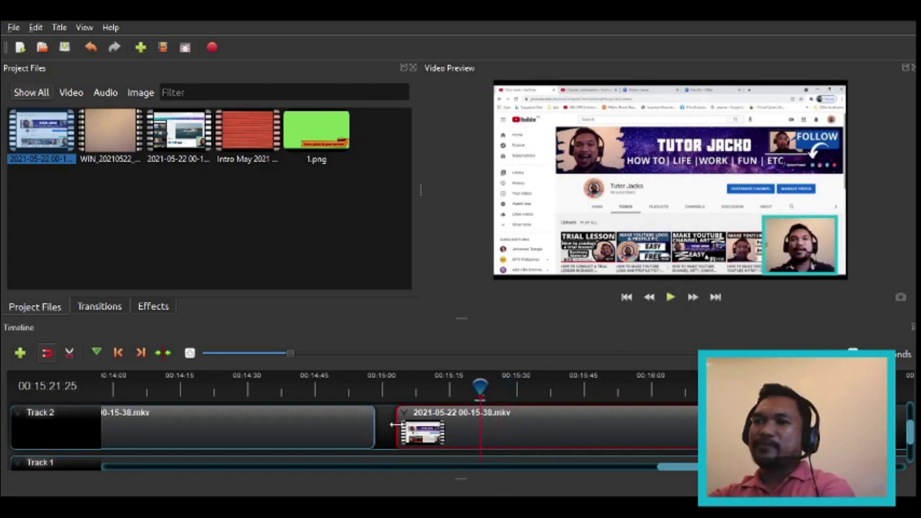
{"action": "left_click_drag", "start_coordinate": [397, 426], "coordinate": [479, 435]}
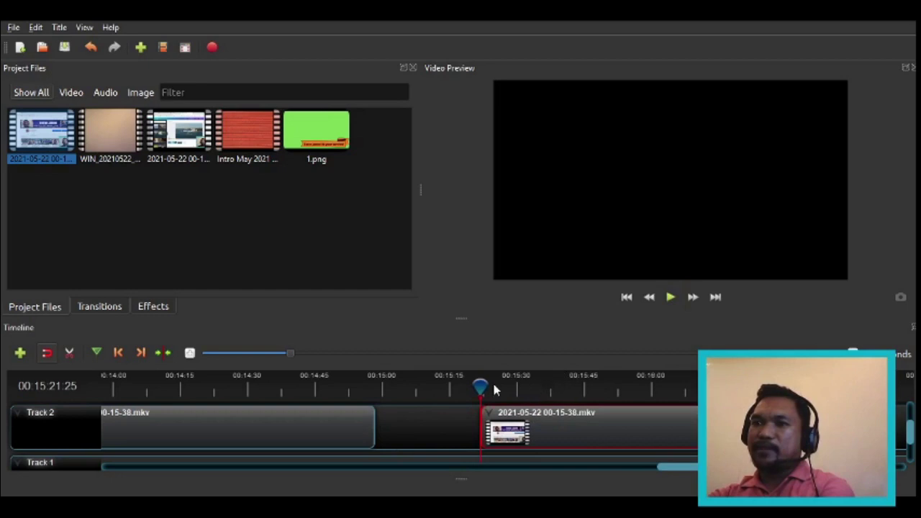
- Replay the trimmed clip's beginning and trim slightly more off its start
{"action": "left_click", "coordinate": [482, 386]}
{"action": "left_click", "coordinate": [666, 299]}
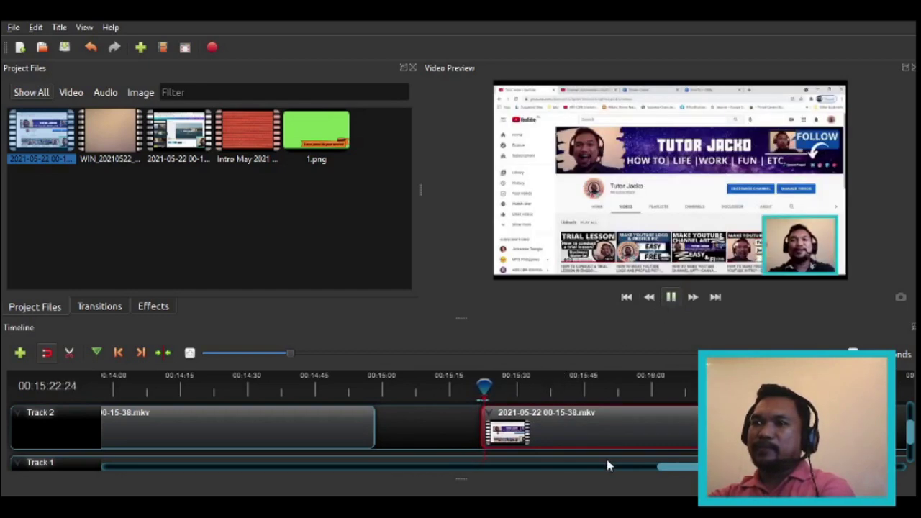
{"action": "key", "text": "space"}
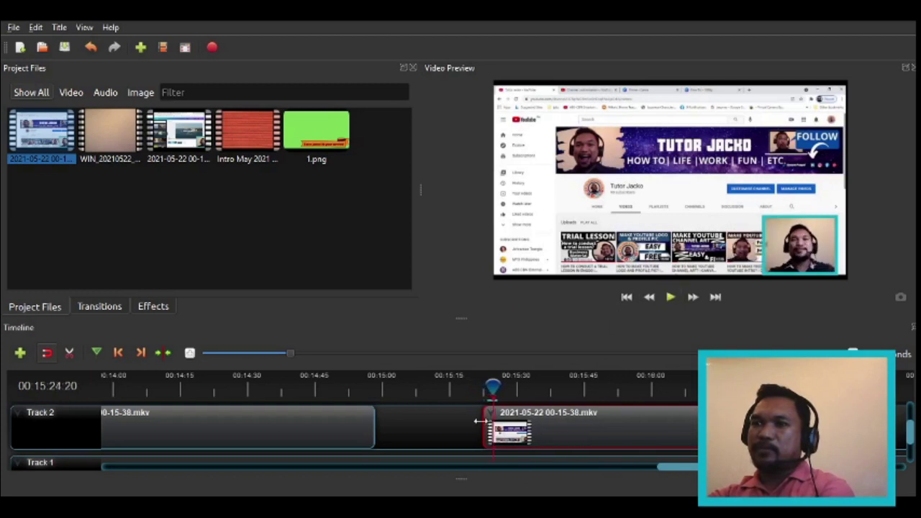
{"action": "left_click", "coordinate": [482, 386]}
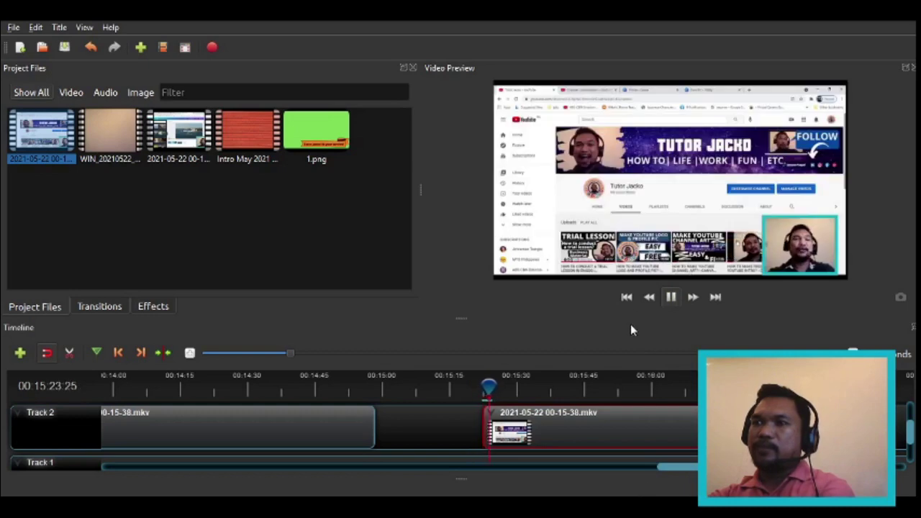
- Move the trimmed clip against the preceding Track 2 clip at about 00:14:59 and replay the join
{"action": "left_click_drag", "start_coordinate": [597, 425], "coordinate": [490, 422]}
{"action": "left_click", "coordinate": [357, 387]}
{"action": "left_click", "coordinate": [668, 297]}
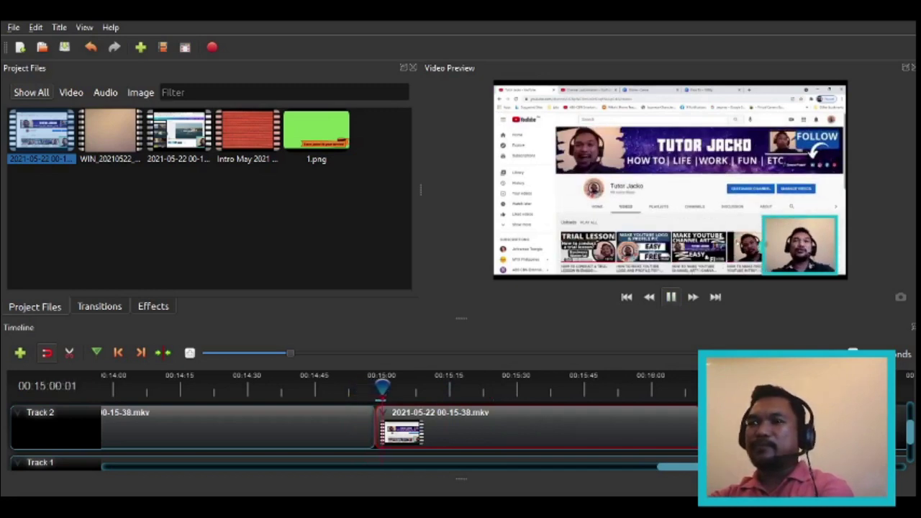
- Replay the join from just before 00:15:00 and pause at 00:15:25:18
{"action": "left_click", "coordinate": [669, 301]}
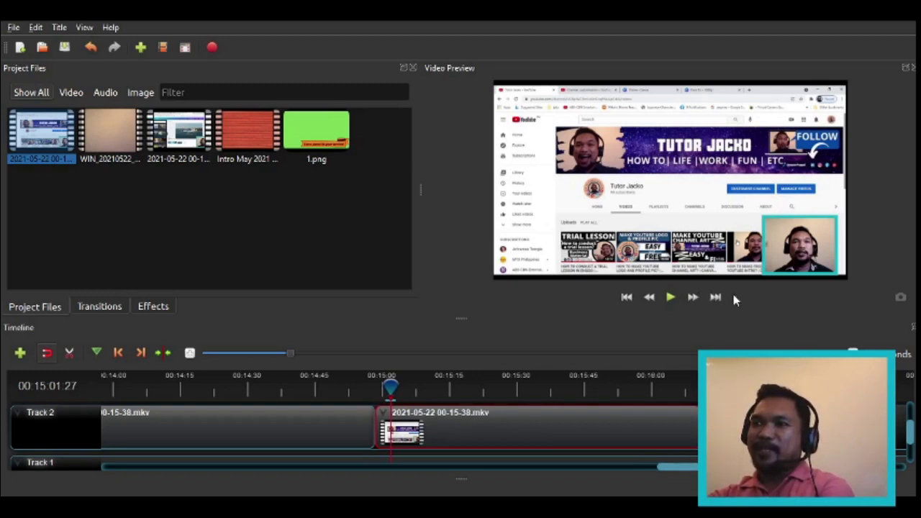
{"action": "left_click", "coordinate": [357, 380]}
{"action": "left_click", "coordinate": [670, 297]}
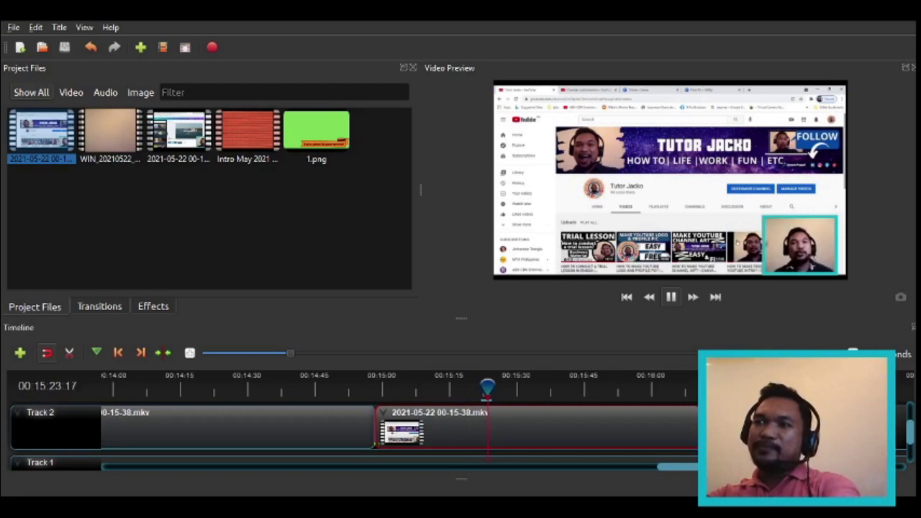
{"action": "left_click", "coordinate": [669, 295]}
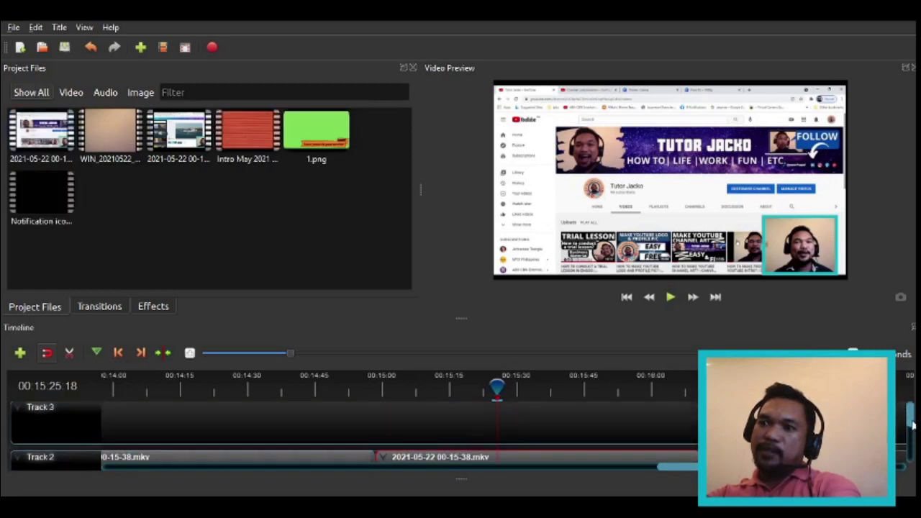
- Place the notification icon clip on Track 3 at 00:15:25:18 and apply the Chroma Key (Greenscreen) effect to it
{"action": "left_click_drag", "start_coordinate": [39, 189], "coordinate": [516, 436]}
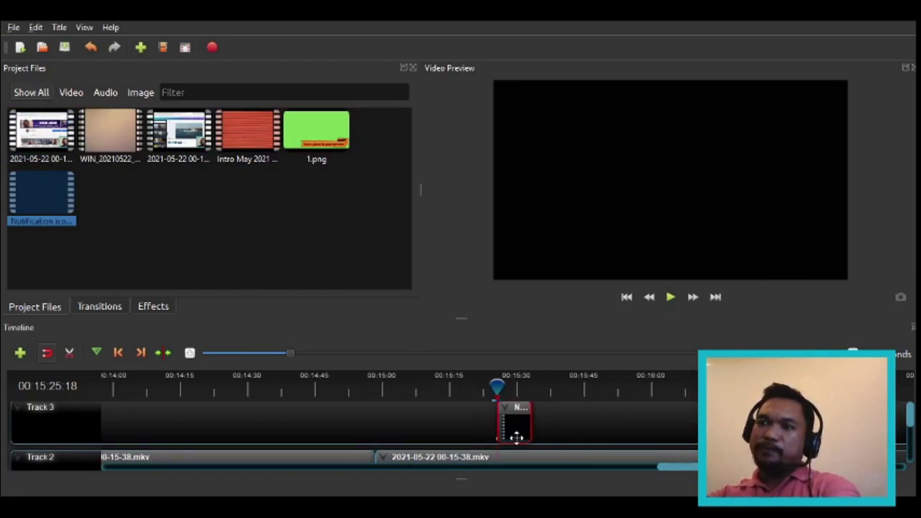
{"action": "left_click_drag", "start_coordinate": [516, 436], "coordinate": [506, 412]}
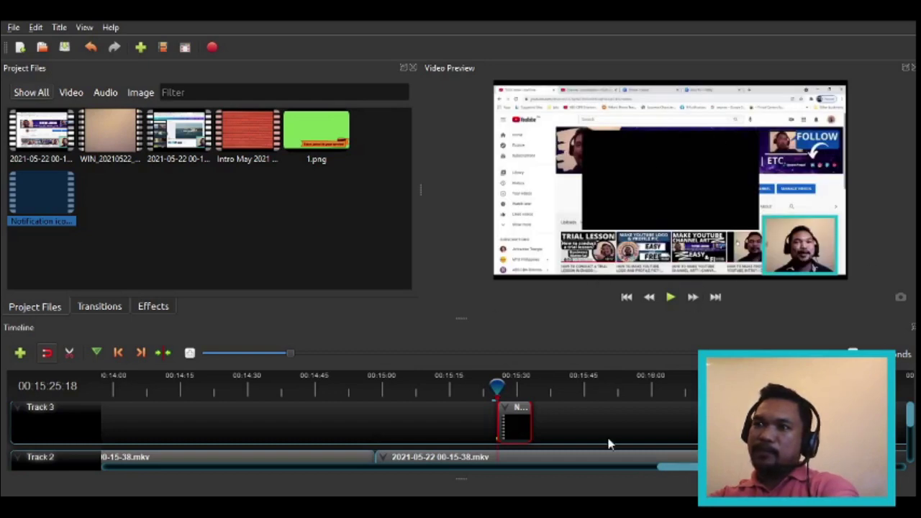
{"action": "left_click", "coordinate": [153, 306]}
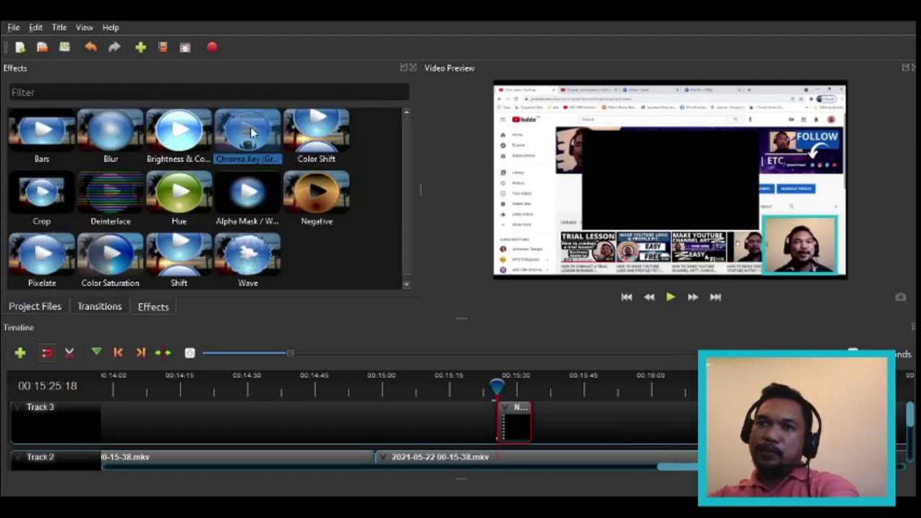
{"action": "left_click_drag", "start_coordinate": [250, 131], "coordinate": [515, 424]}
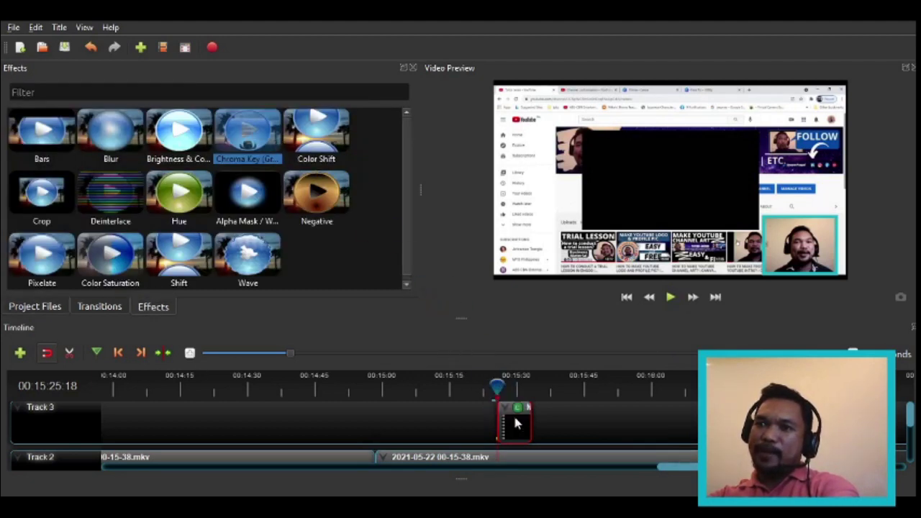
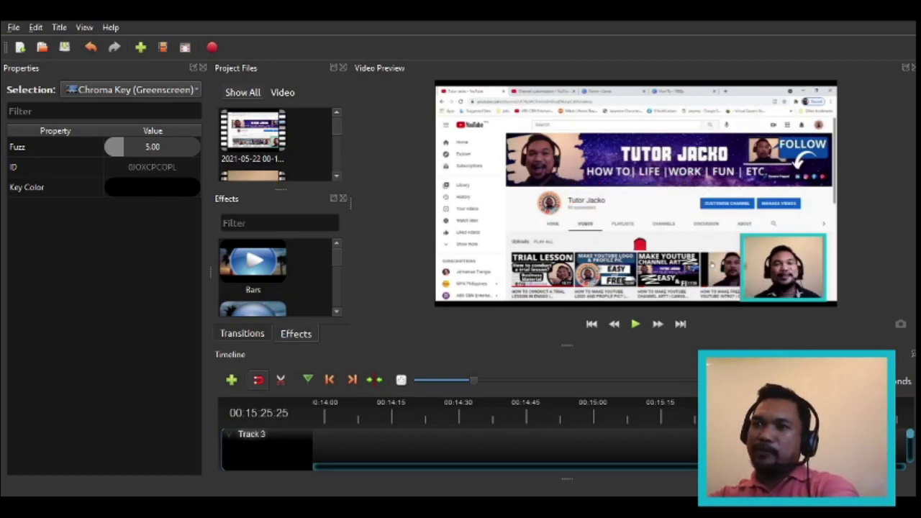
- Try a Fuzz value of 150 for the notification clip's Chroma Key effect and undo it
{"action": "double_click", "coordinate": [164, 151]}
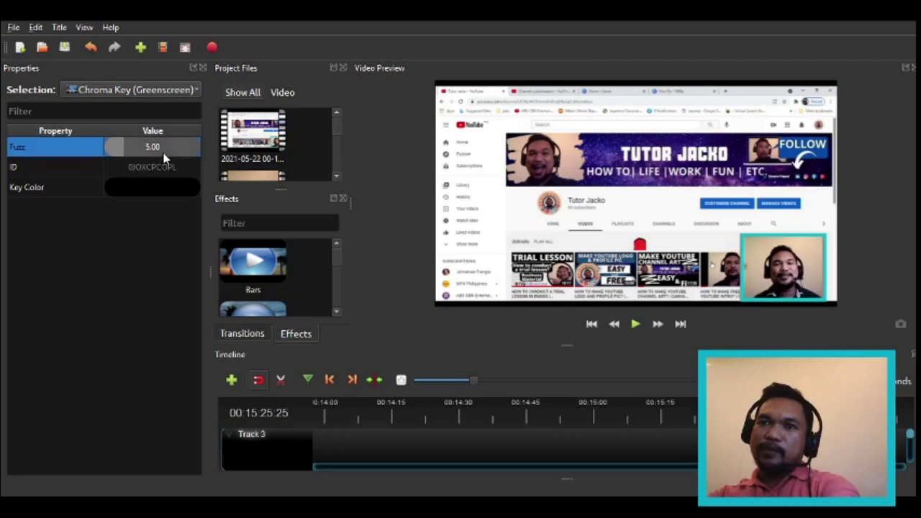
{"action": "type", "text": "150"}
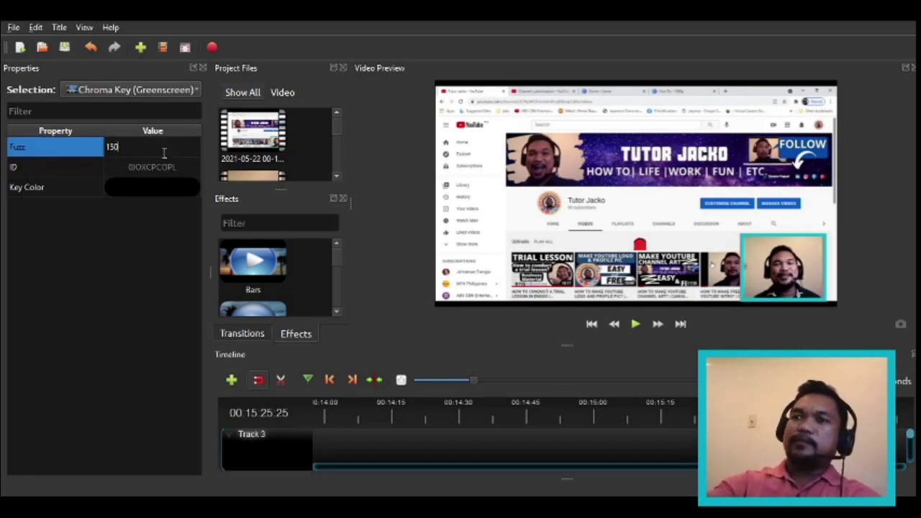
{"action": "key", "text": "Return"}
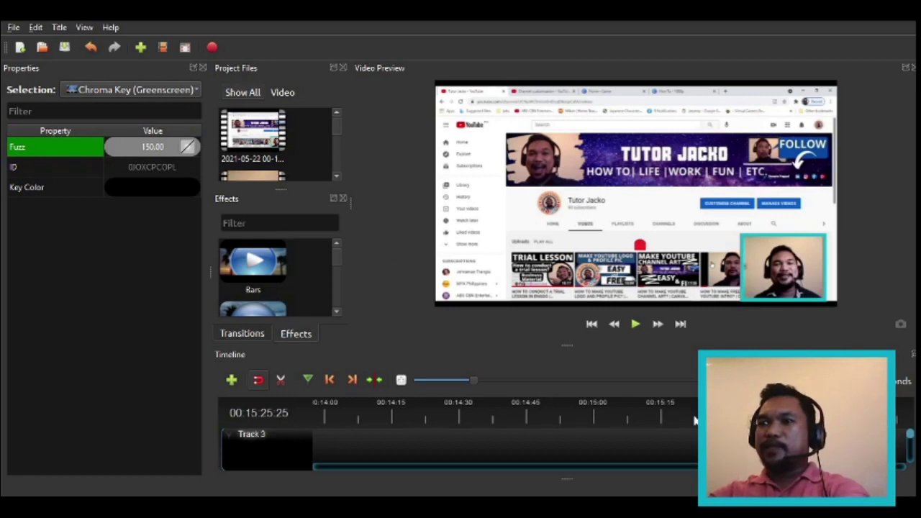
{"action": "key", "text": "ctrl+z"}
- Preview the notification overlay on the recording and shift its Track 3 clip slightly earlier to position 924.50
{"action": "left_click", "coordinate": [635, 325]}
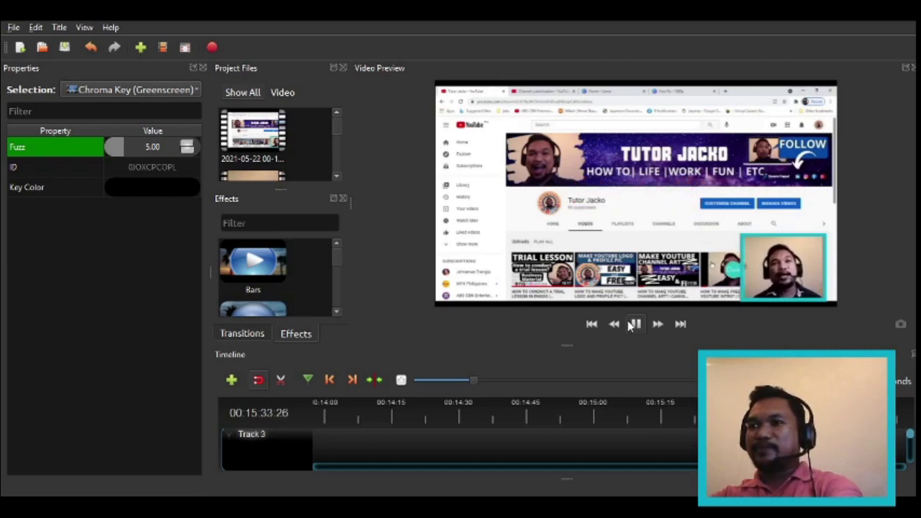
{"action": "key", "text": "space"}
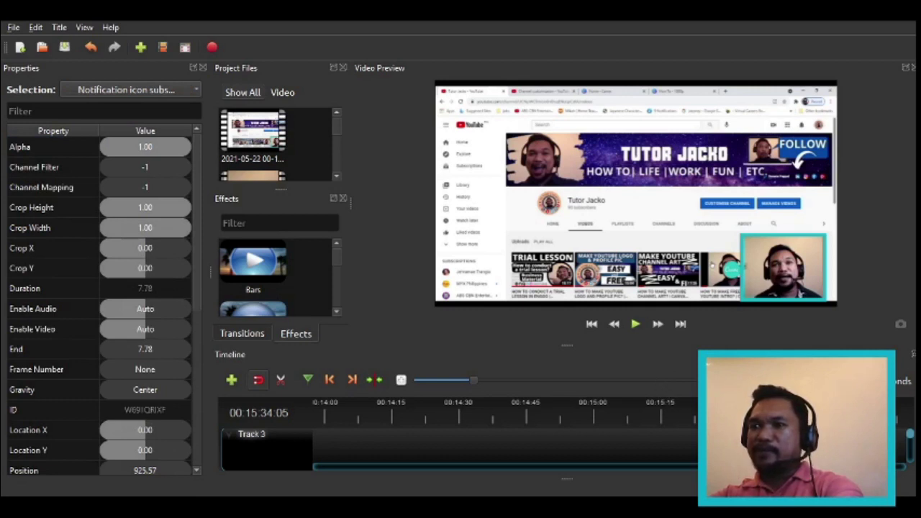
{"action": "left_click_drag", "start_coordinate": [910, 437], "coordinate": [910, 434]}
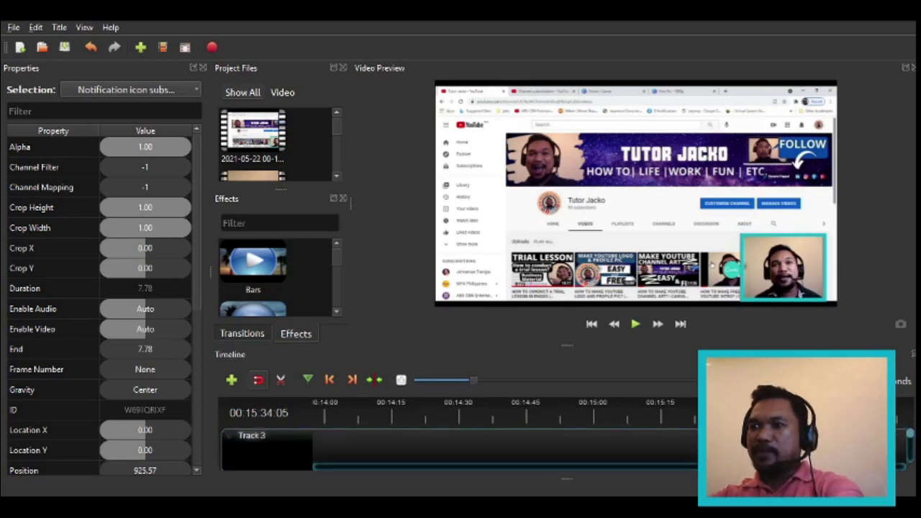
{"action": "left_click", "coordinate": [696, 407]}
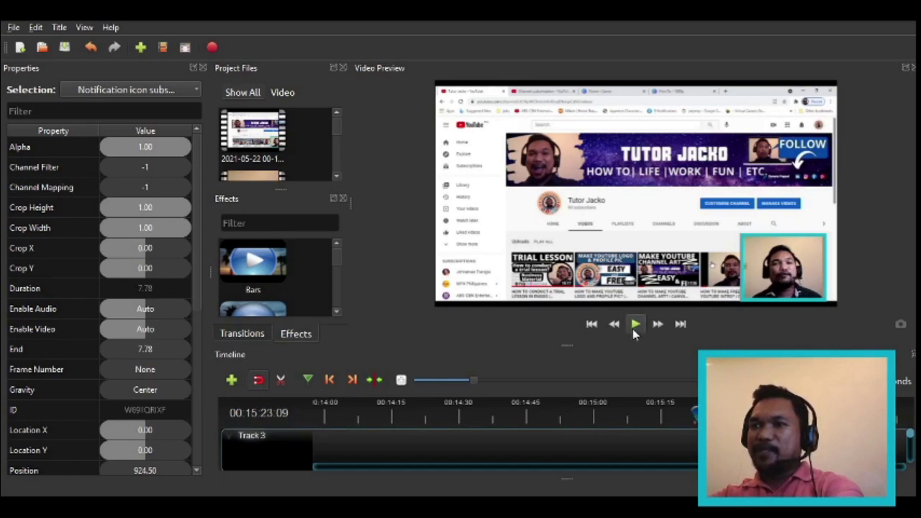
{"action": "left_click", "coordinate": [634, 325]}
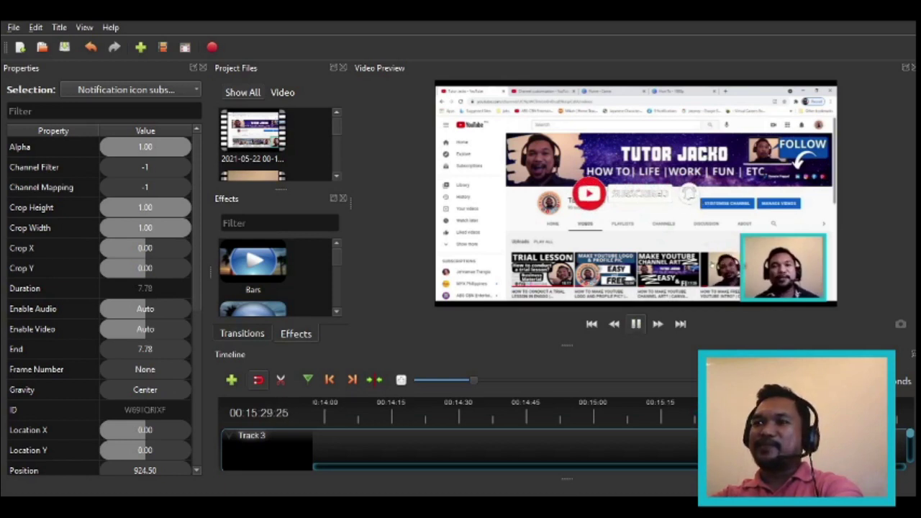
{"action": "left_click", "coordinate": [692, 414]}
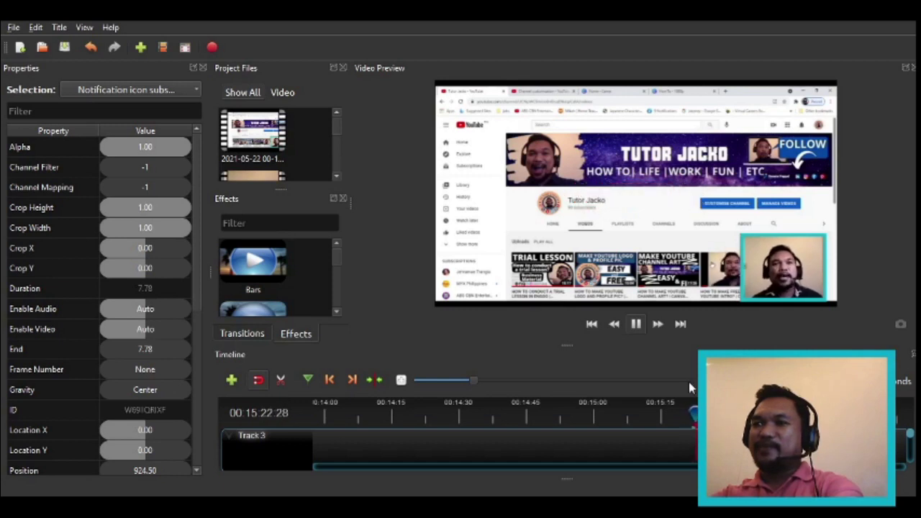
{"action": "left_click", "coordinate": [639, 325]}
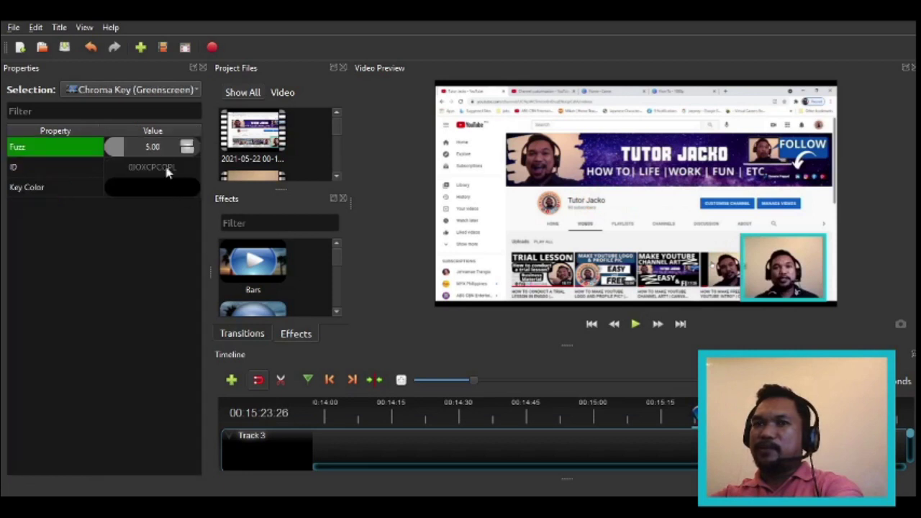
- Try Chroma Key Fuzz values of 100 and 150 on the notification clip and replay the overlay
{"action": "left_click", "coordinate": [163, 148]}
{"action": "double_click", "coordinate": [163, 148]}
{"action": "type", "text": "100"}
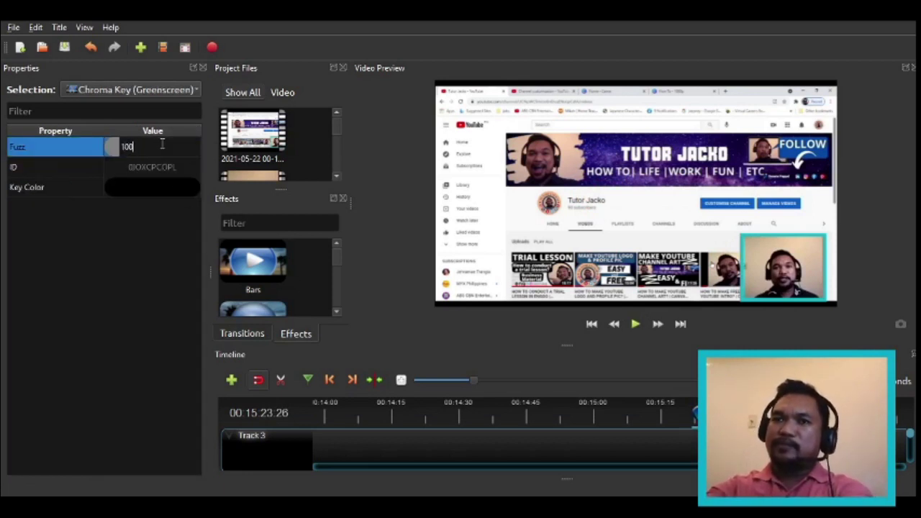
{"action": "key", "text": "Return"}
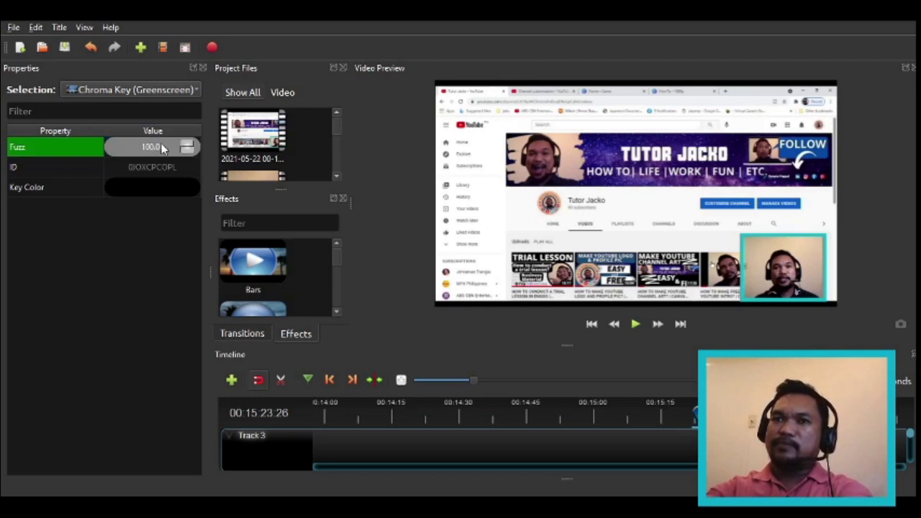
{"action": "left_click", "coordinate": [635, 324]}
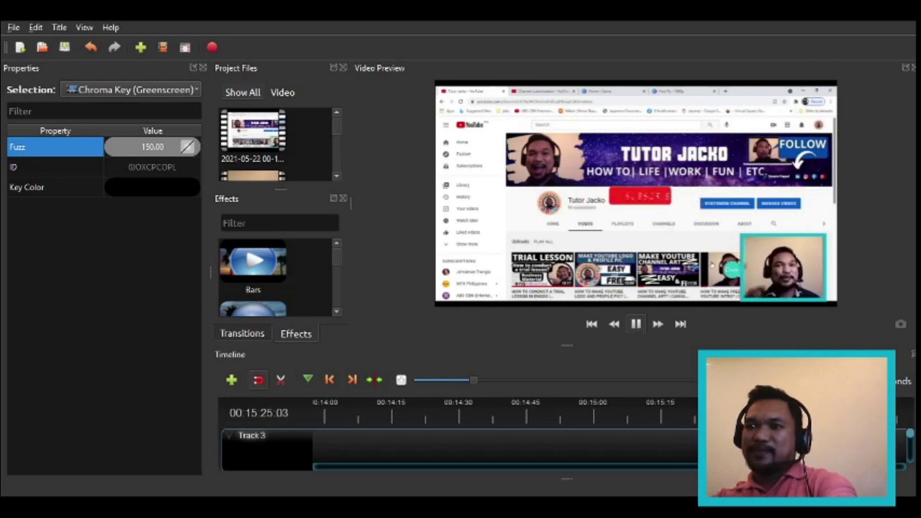
{"action": "left_click", "coordinate": [644, 323]}
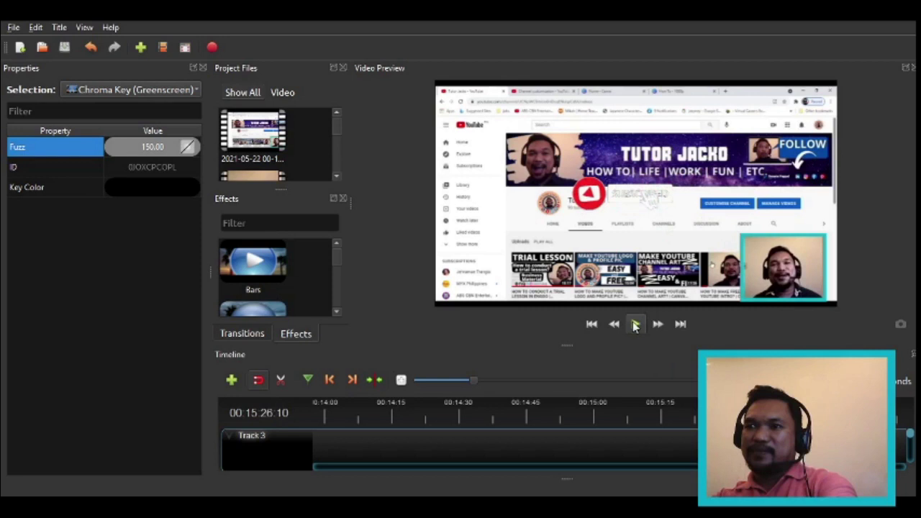
- Set the Chroma Key effect's Fuzz to 100 and replay the notification overlay from about 00:15:22
{"action": "double_click", "coordinate": [152, 147]}
{"action": "type", "text": "100"}
{"action": "key", "text": "Return"}
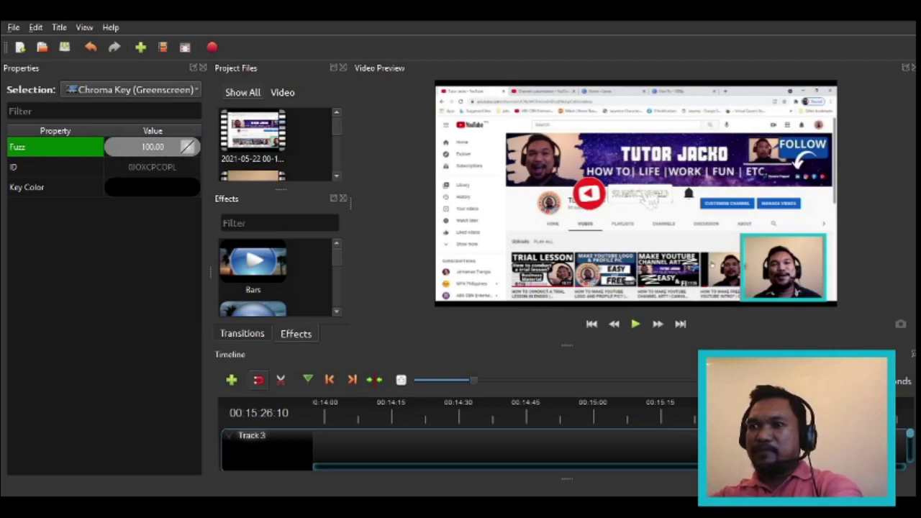
{"action": "left_click", "coordinate": [695, 421]}
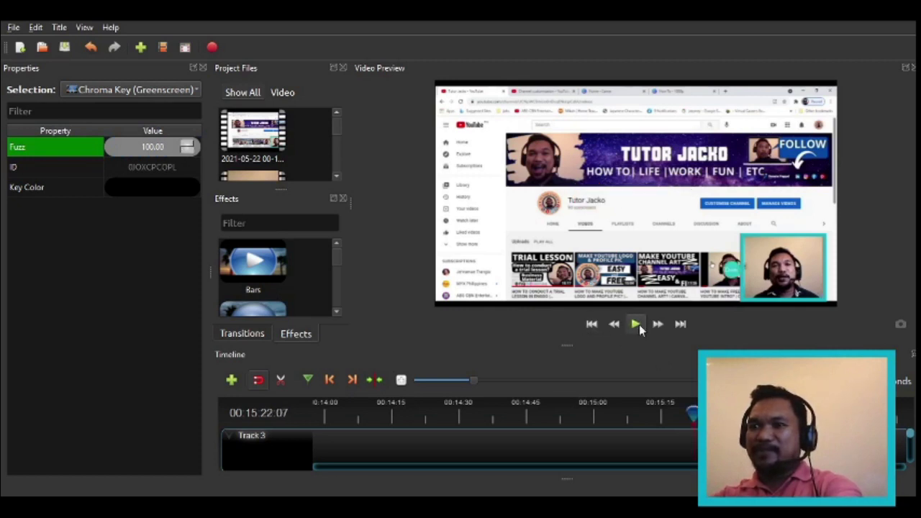
{"action": "left_click", "coordinate": [636, 324]}
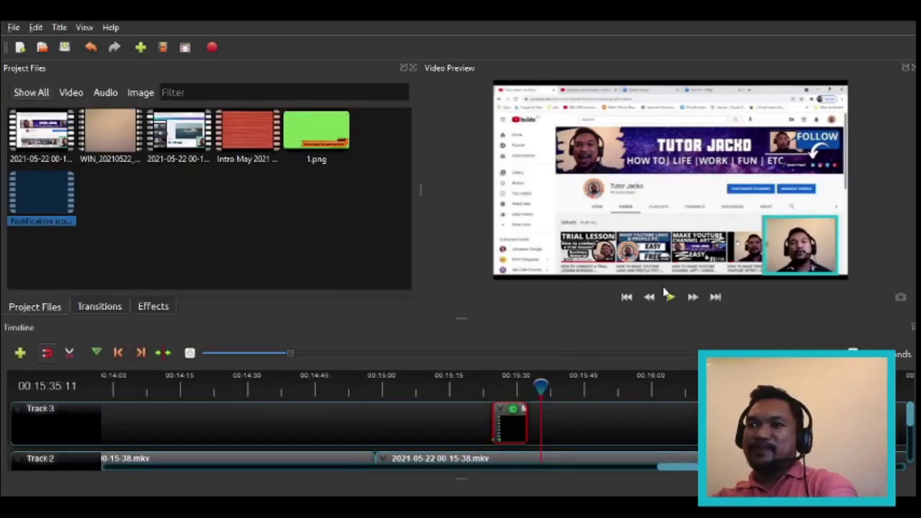
- Play the recording onward from 00:15:35:11 and pause it at 00:16:09:28
{"action": "left_click", "coordinate": [668, 298]}
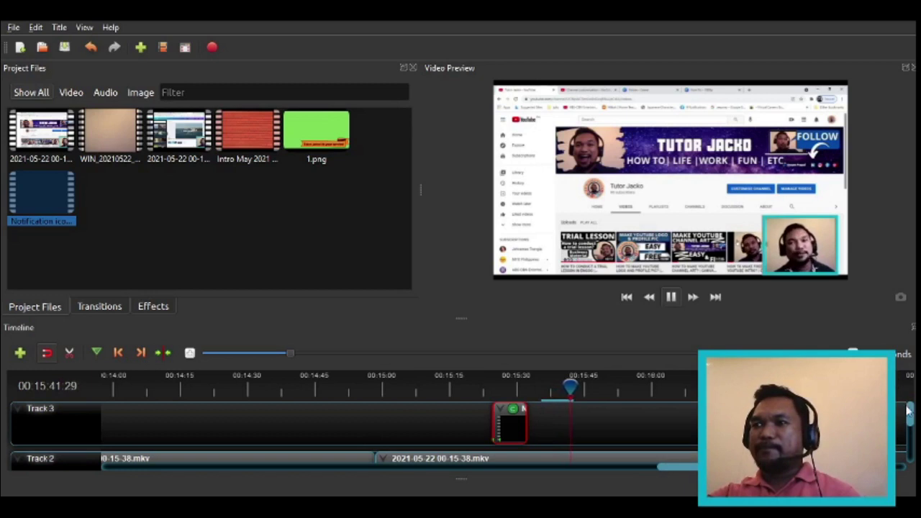
{"action": "scroll", "coordinate": [908, 413], "scroll_direction": "down", "scroll_amount": 2}
{"action": "scroll", "coordinate": [908, 432], "scroll_direction": "up", "scroll_amount": 3}
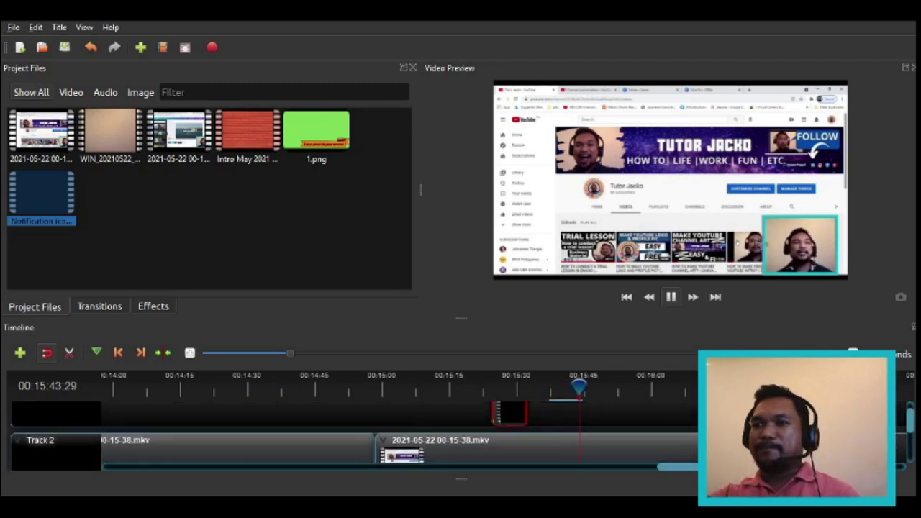
{"action": "scroll", "coordinate": [908, 432], "scroll_direction": "up", "scroll_amount": 3}
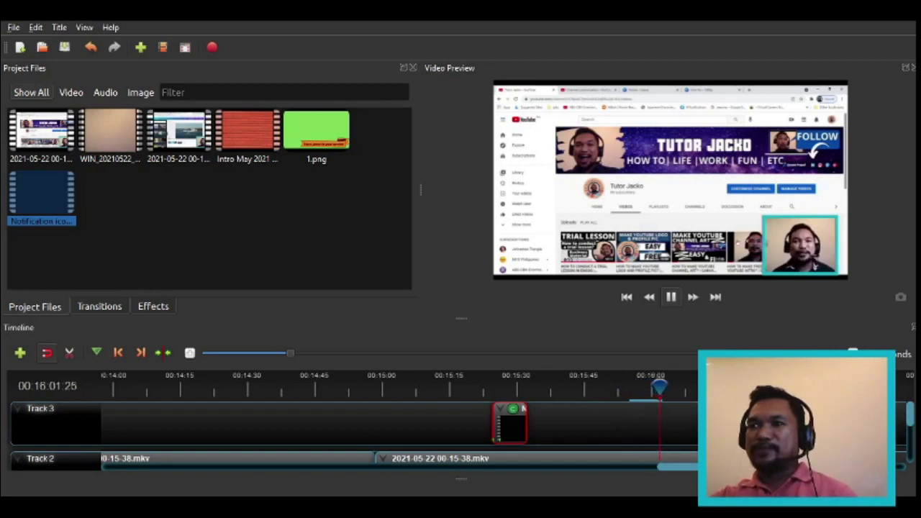
{"action": "left_click", "coordinate": [670, 296]}
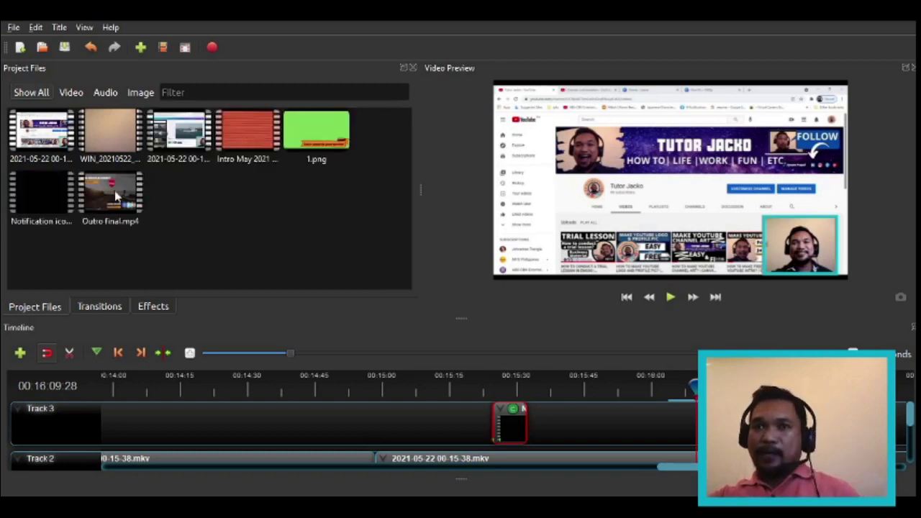
- Select the Outro final.mp4 project file and examine Tracks 1 to 3 on the timeline for where the outro can go
{"action": "left_click", "coordinate": [115, 195]}
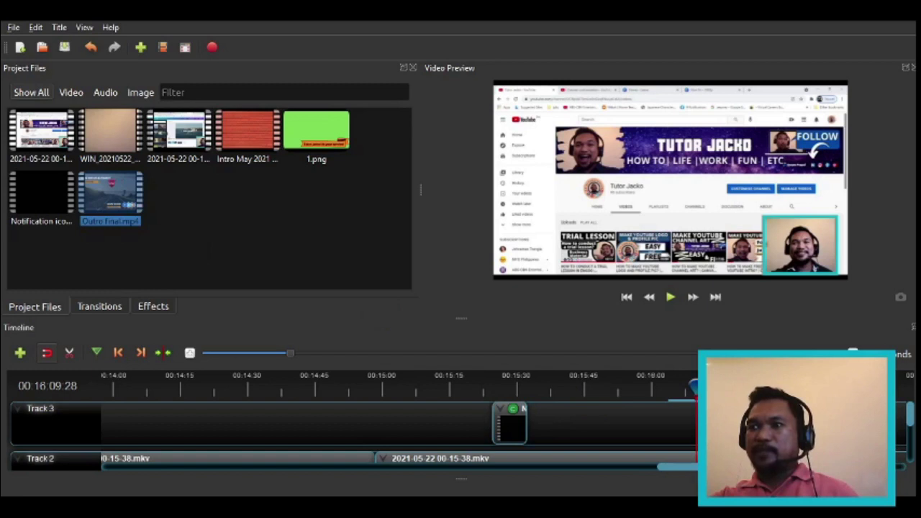
{"action": "scroll", "coordinate": [912, 421], "scroll_direction": "down", "scroll_amount": 3}
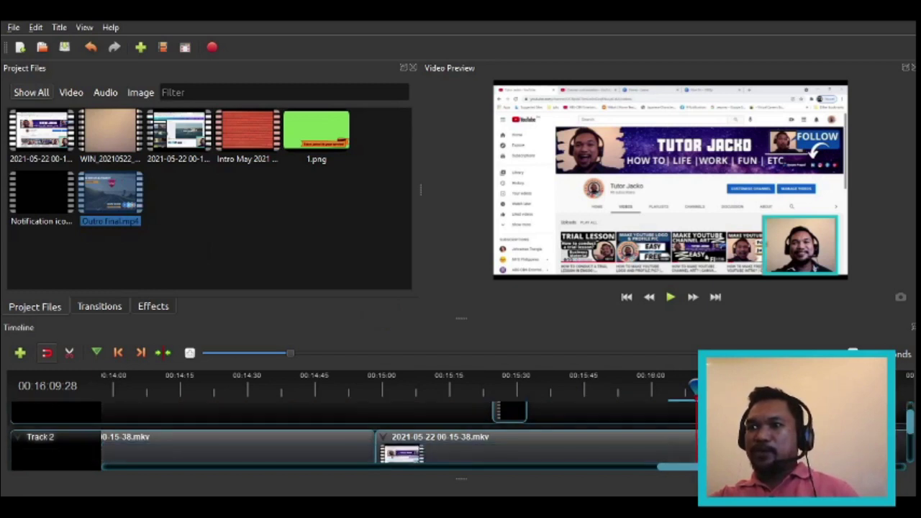
{"action": "scroll", "coordinate": [910, 424], "scroll_direction": "up", "scroll_amount": 1}
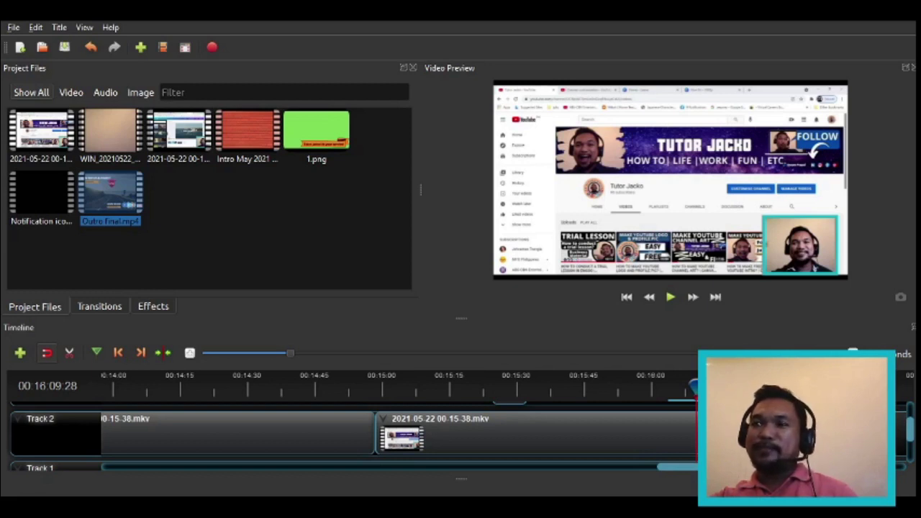
{"action": "scroll", "coordinate": [353, 436], "scroll_direction": "up", "scroll_amount": 1}
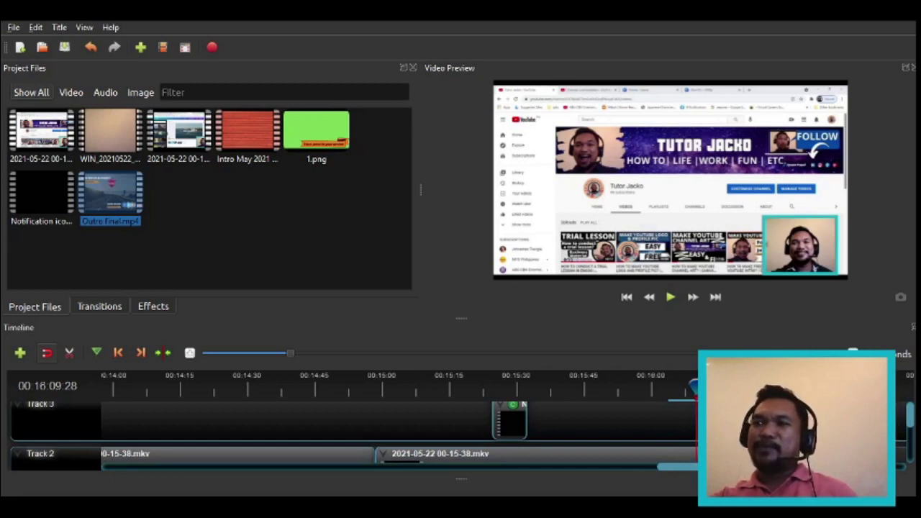
{"action": "scroll", "coordinate": [352, 435], "scroll_direction": "down", "scroll_amount": 1}
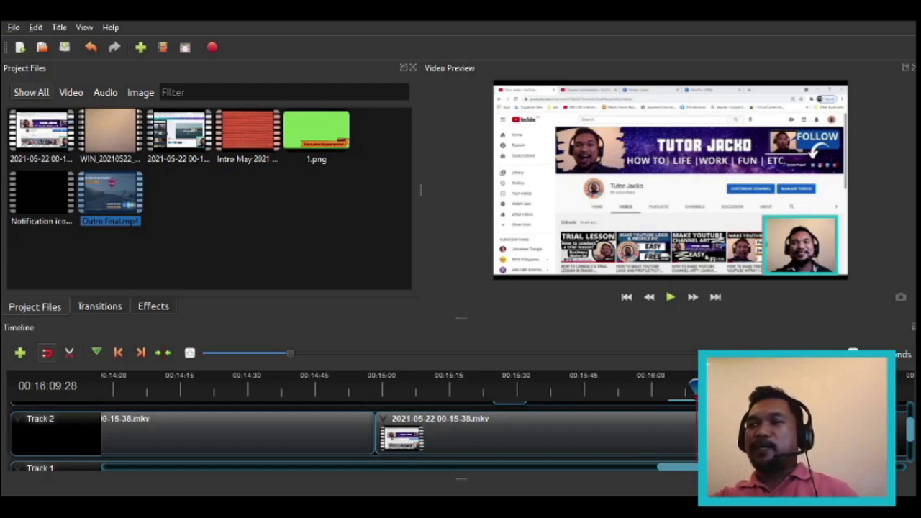
{"action": "scroll", "coordinate": [353, 436], "scroll_direction": "up", "scroll_amount": 1}
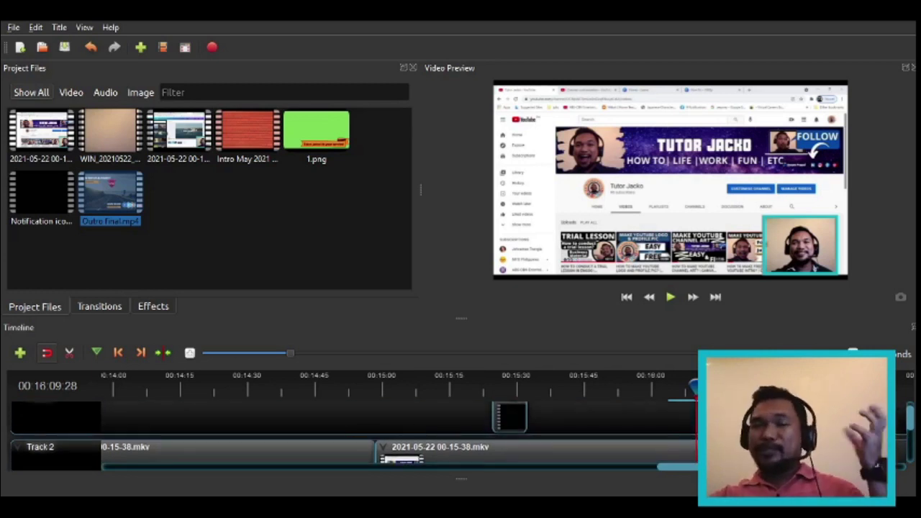
{"action": "scroll", "coordinate": [353, 432], "scroll_direction": "up", "scroll_amount": 1}
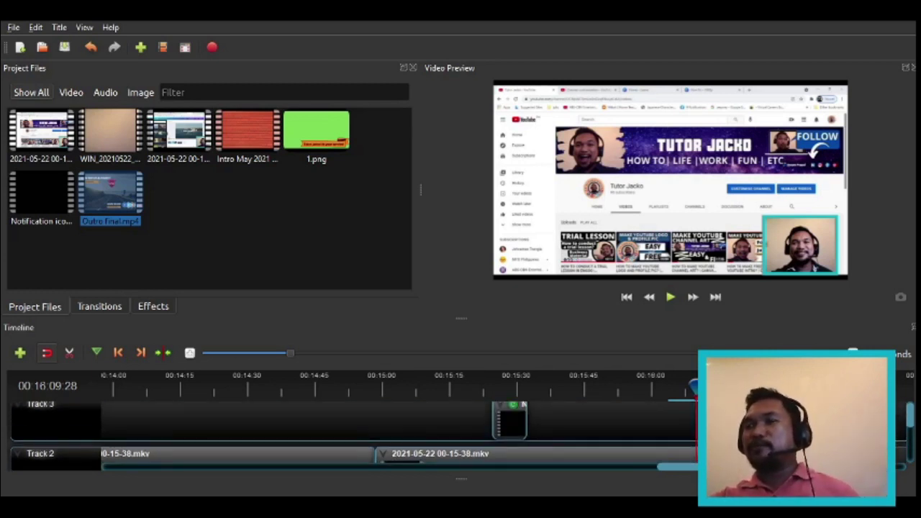
{"action": "scroll", "coordinate": [352, 432], "scroll_direction": "down", "scroll_amount": 1}
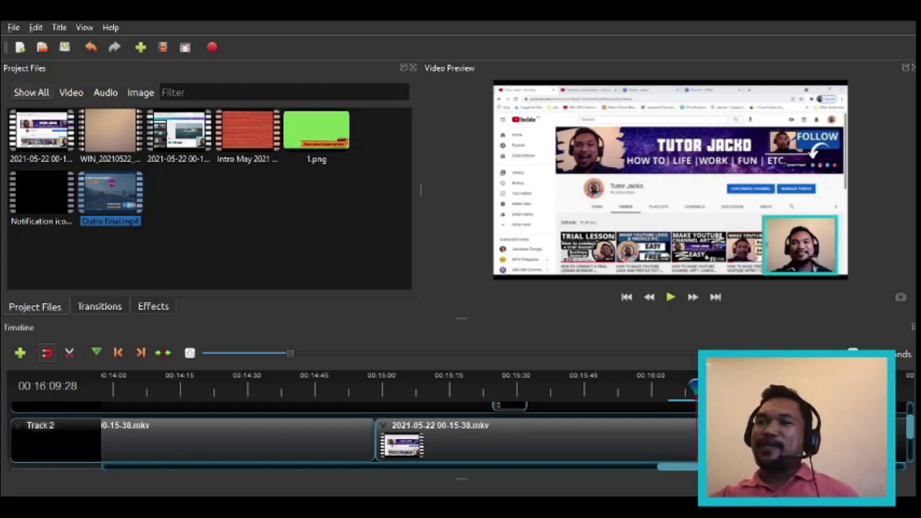
{"action": "scroll", "coordinate": [353, 432], "scroll_direction": "up", "scroll_amount": 2}
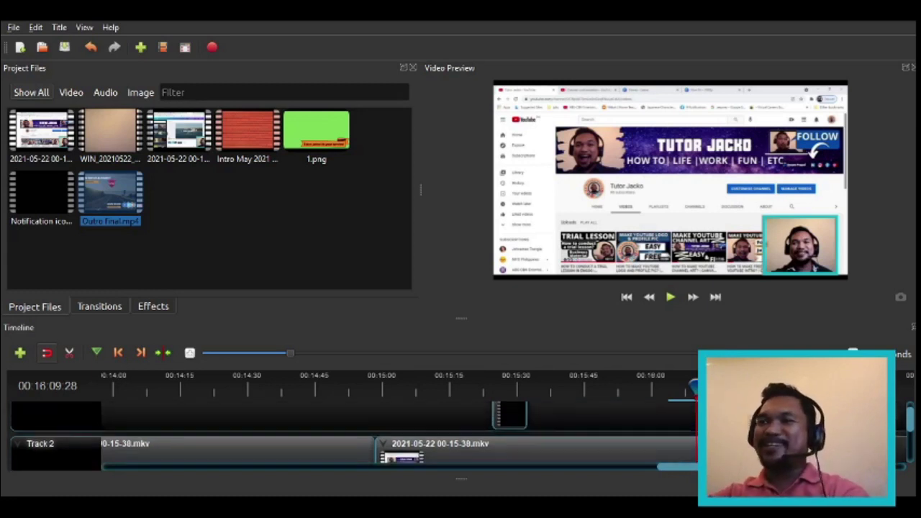
{"action": "scroll", "coordinate": [352, 432], "scroll_direction": "down", "scroll_amount": 2}
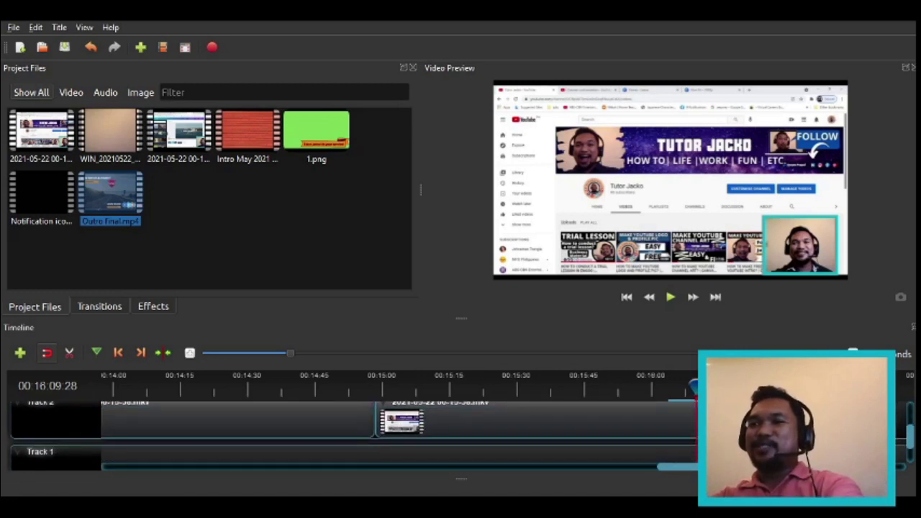
{"action": "scroll", "coordinate": [353, 436], "scroll_direction": "up", "scroll_amount": 2}
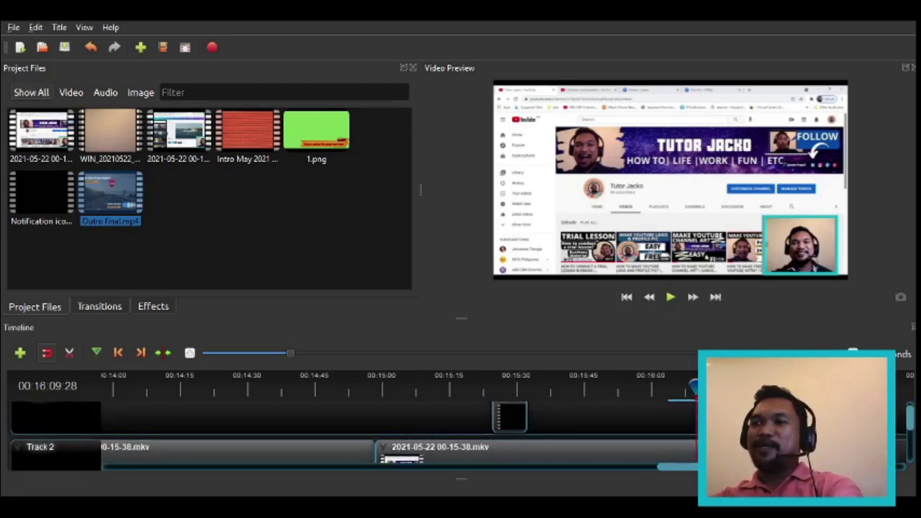
{"action": "scroll", "coordinate": [352, 436], "scroll_direction": "down", "scroll_amount": 2}
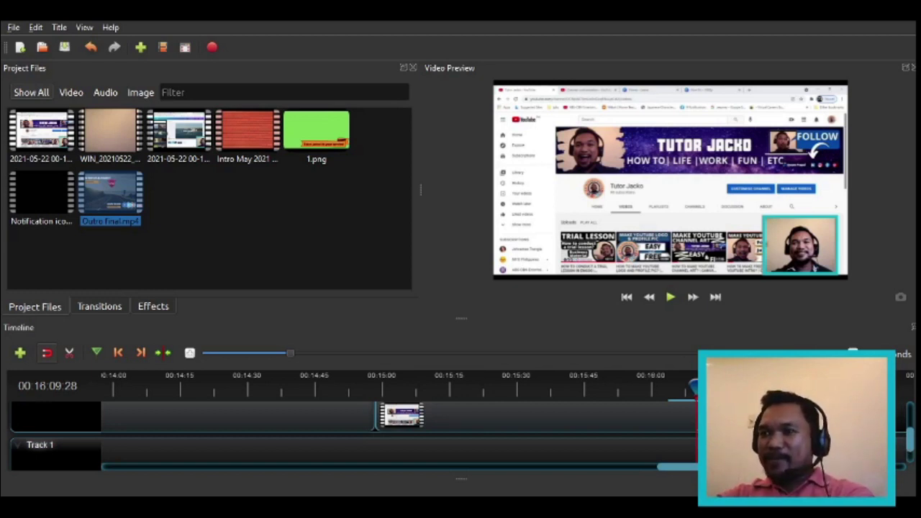
{"action": "scroll", "coordinate": [913, 429], "scroll_direction": "up", "scroll_amount": 2}
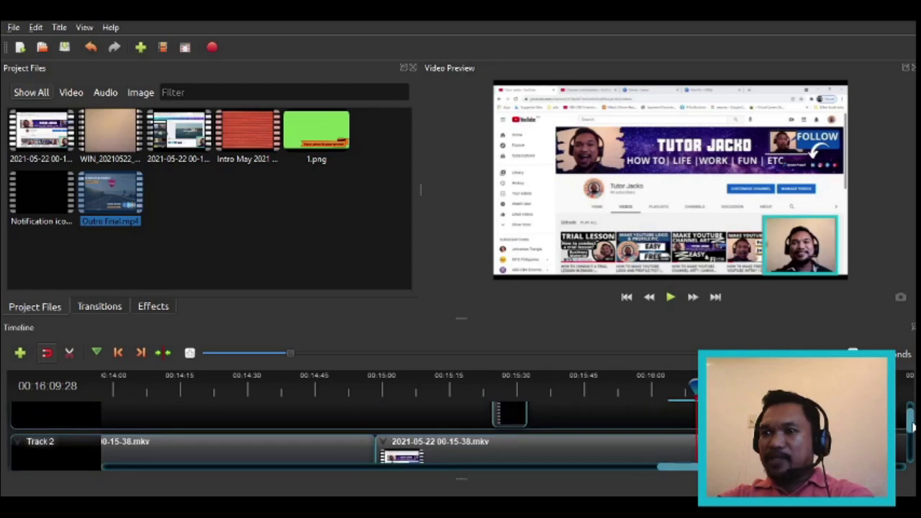
{"action": "scroll", "coordinate": [912, 429], "scroll_direction": "down", "scroll_amount": 2}
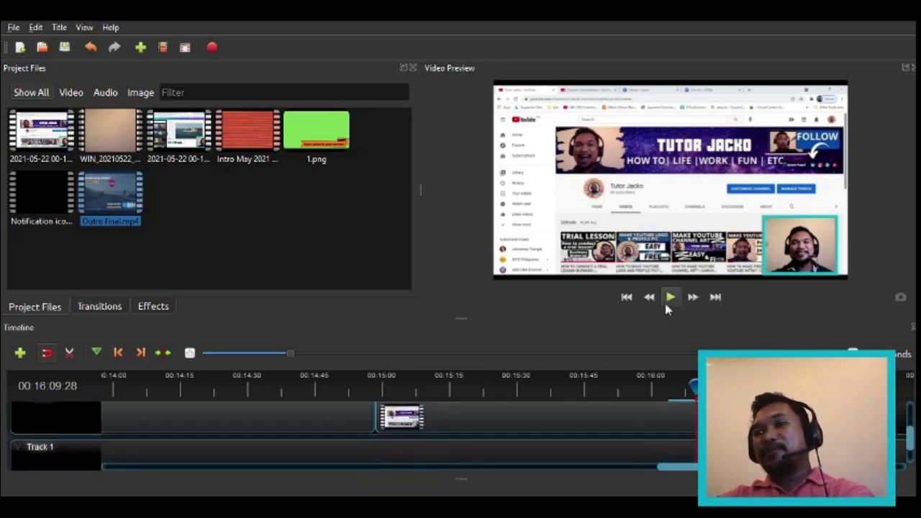
- Resume playing the recording from 00:16:09:28
{"action": "left_click", "coordinate": [667, 301]}
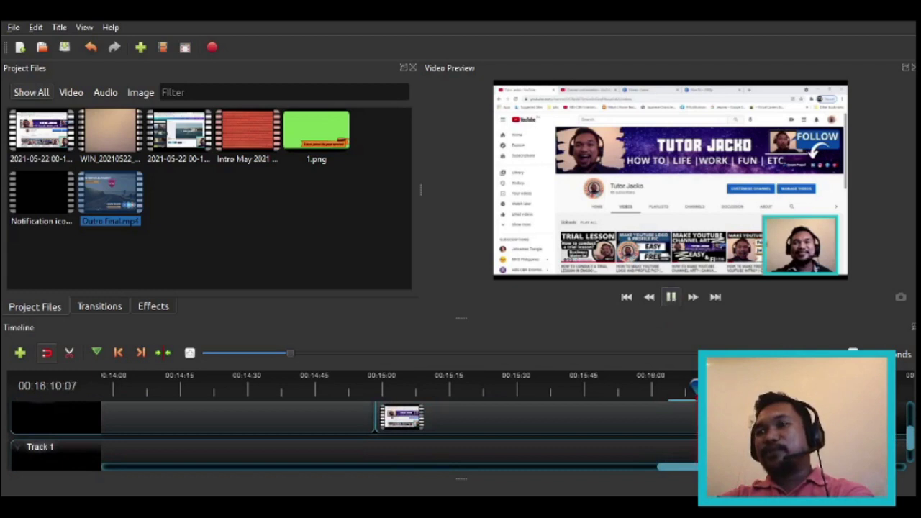